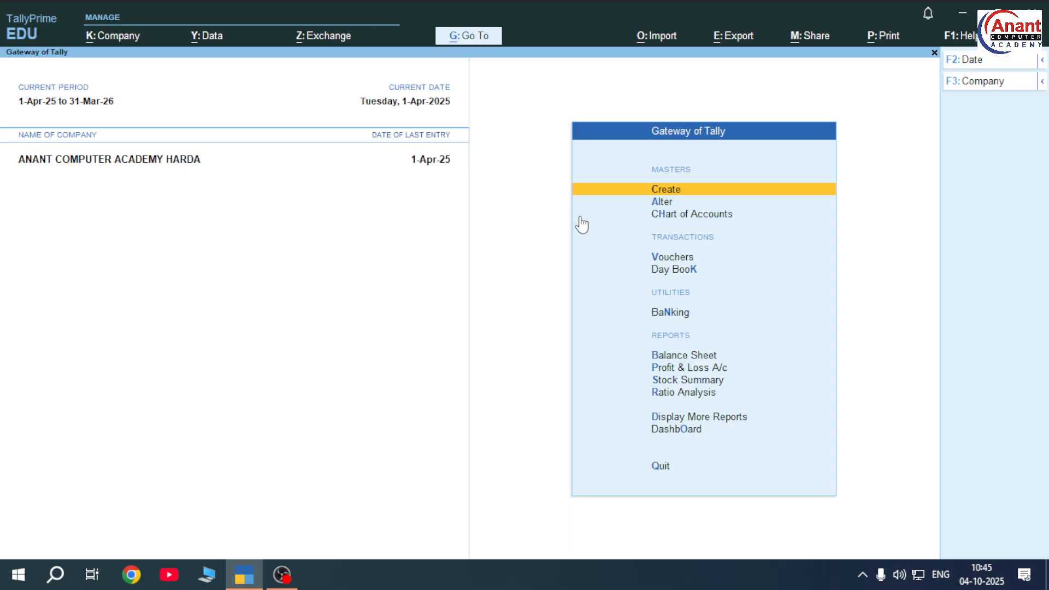
Open voucher entry from the Gateway of Tally and switch the new voucher to the Sales type
key(Down)
key(Down)
key(Down)
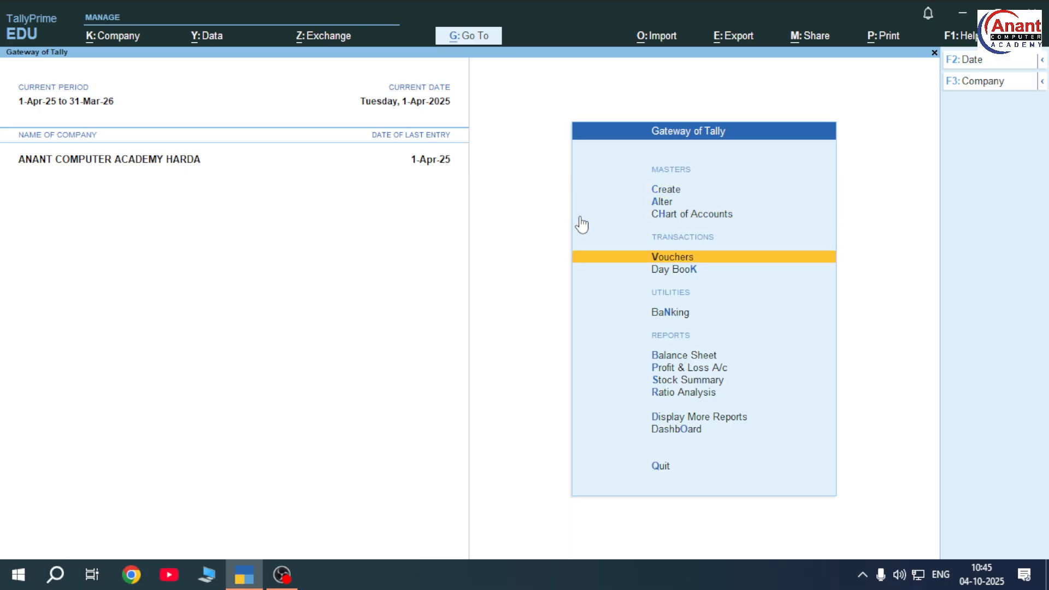
key(Down)
key(Up)
key(Return)
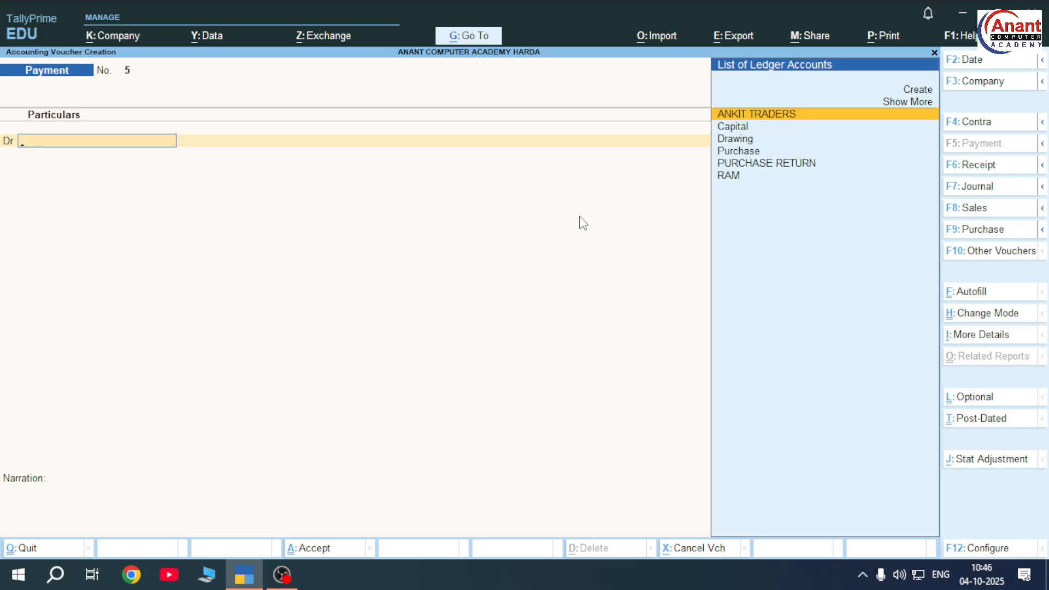
key(F8)
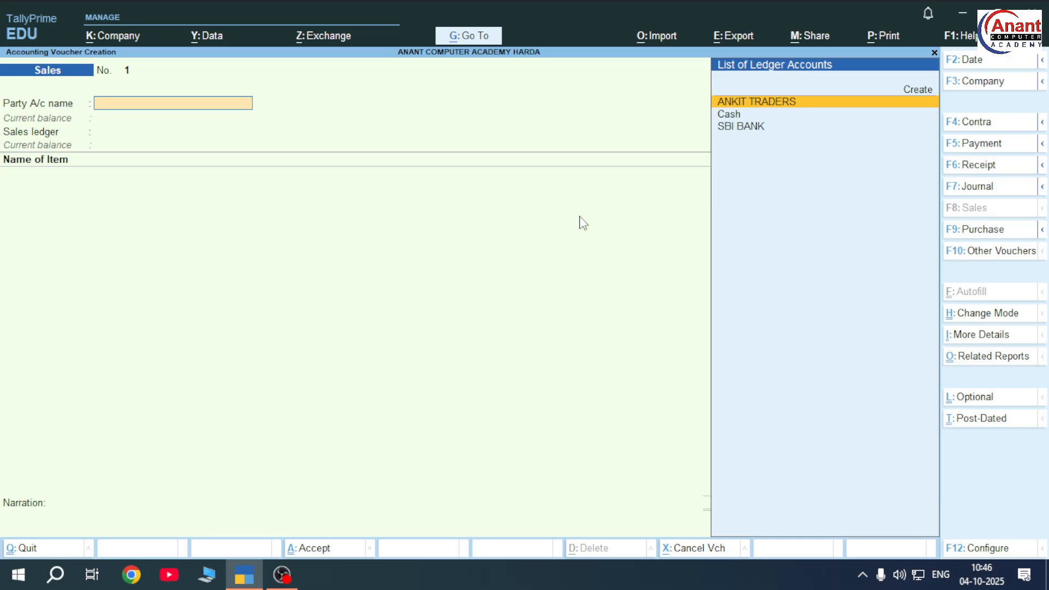
Create a party ledger with the customer's name under Sundry Debtors, accepting the dispatch and party details without entries
key(alt+c)
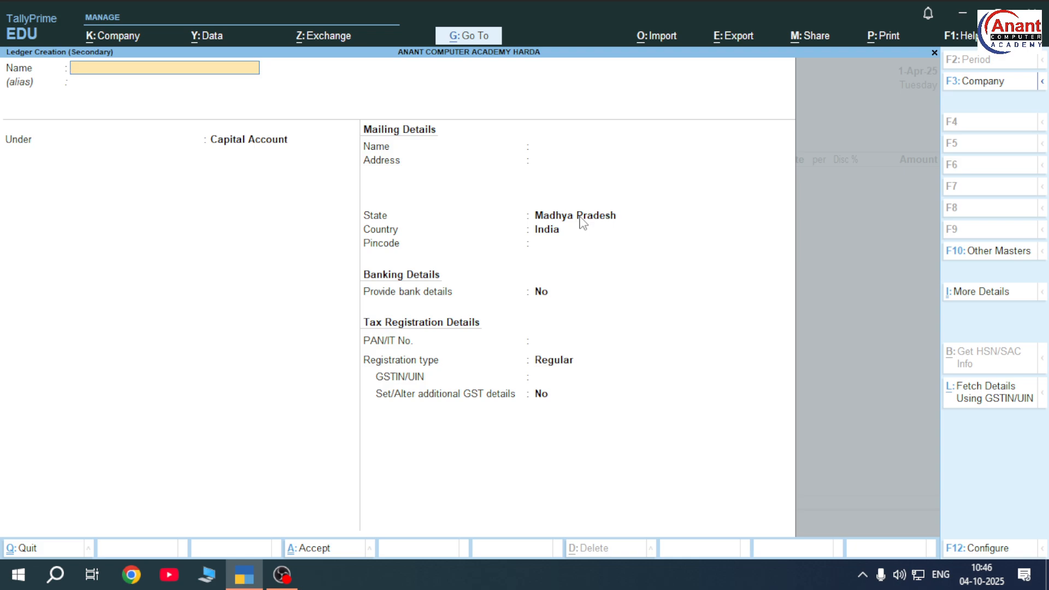
text(Ramkrish)
key(Return)
key(Return)
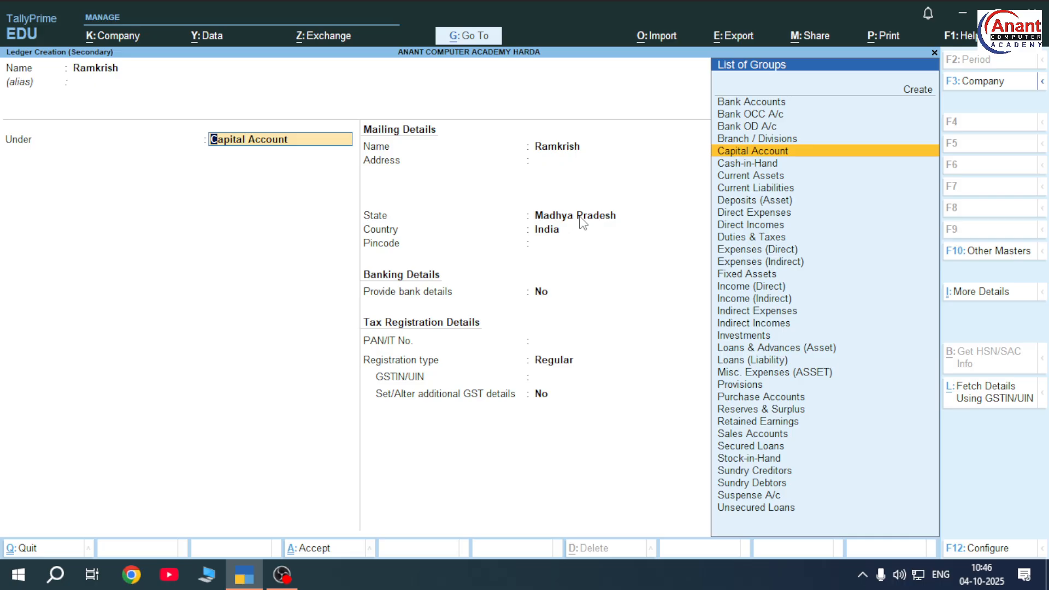
text(SUN)
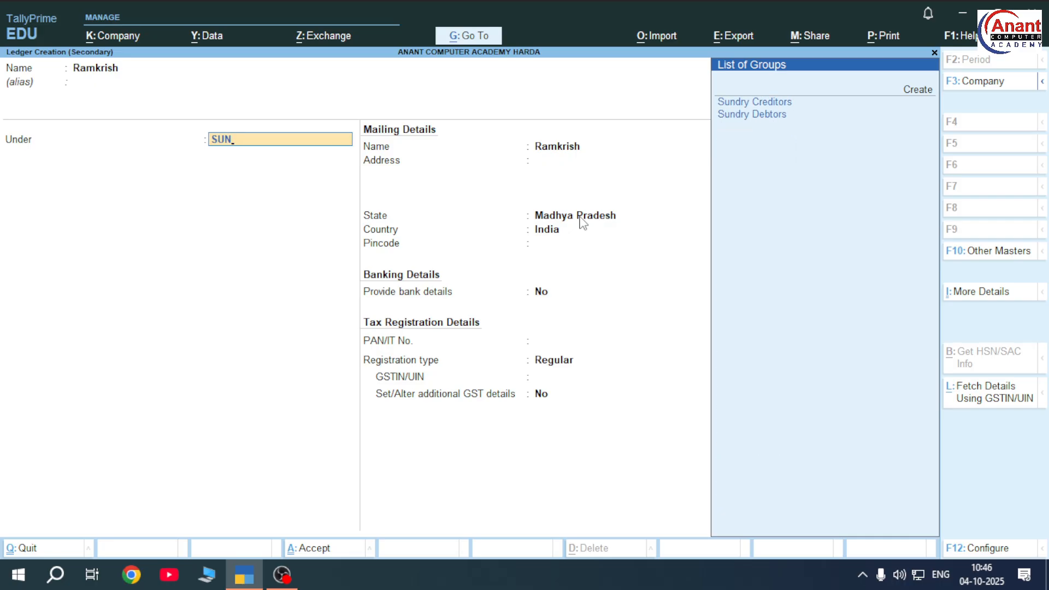
key(Down)
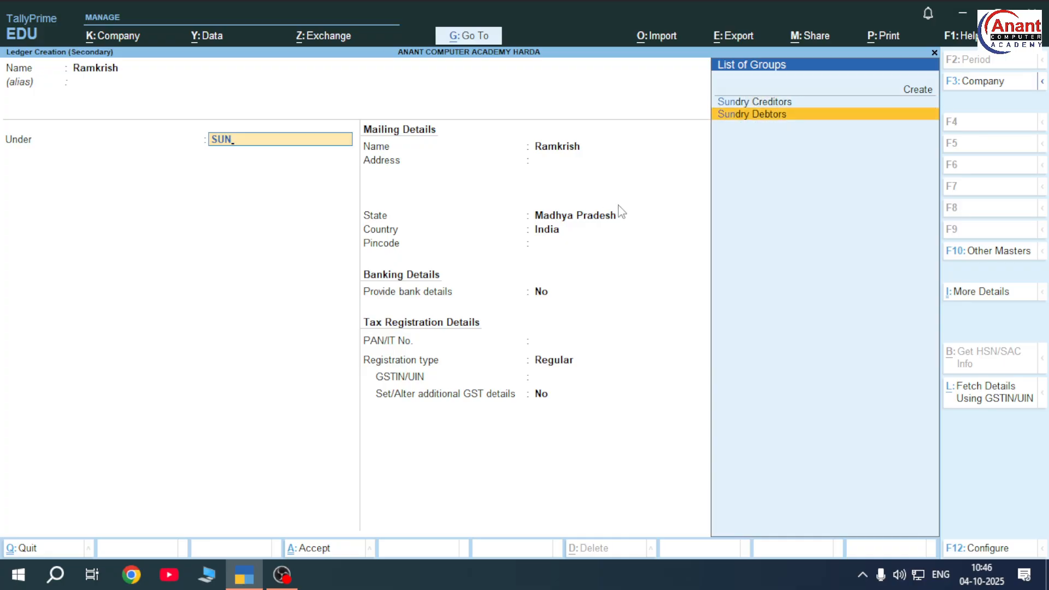
key(Return)
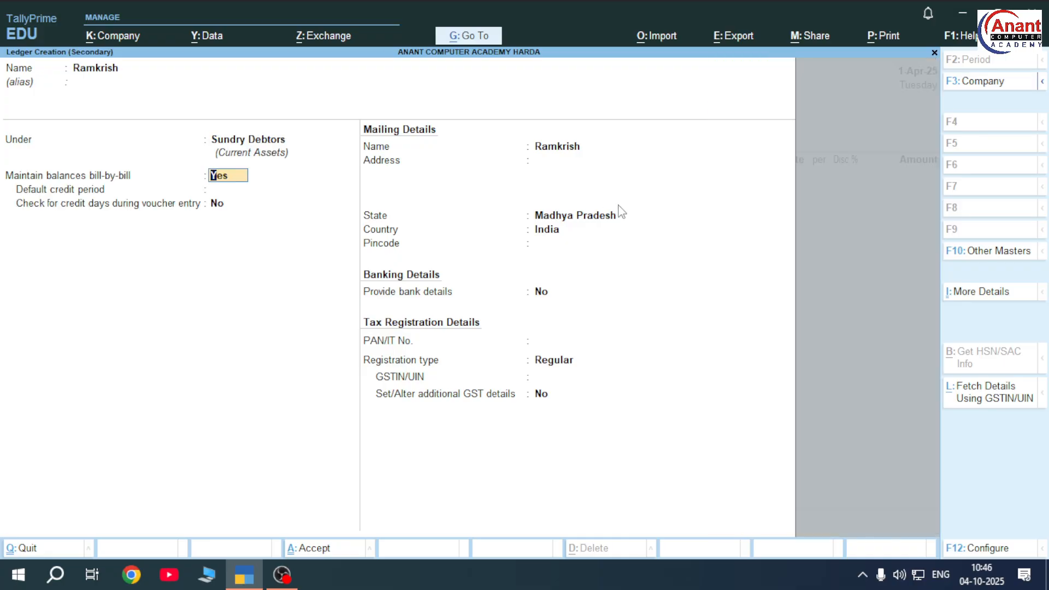
key(ctrl+a)
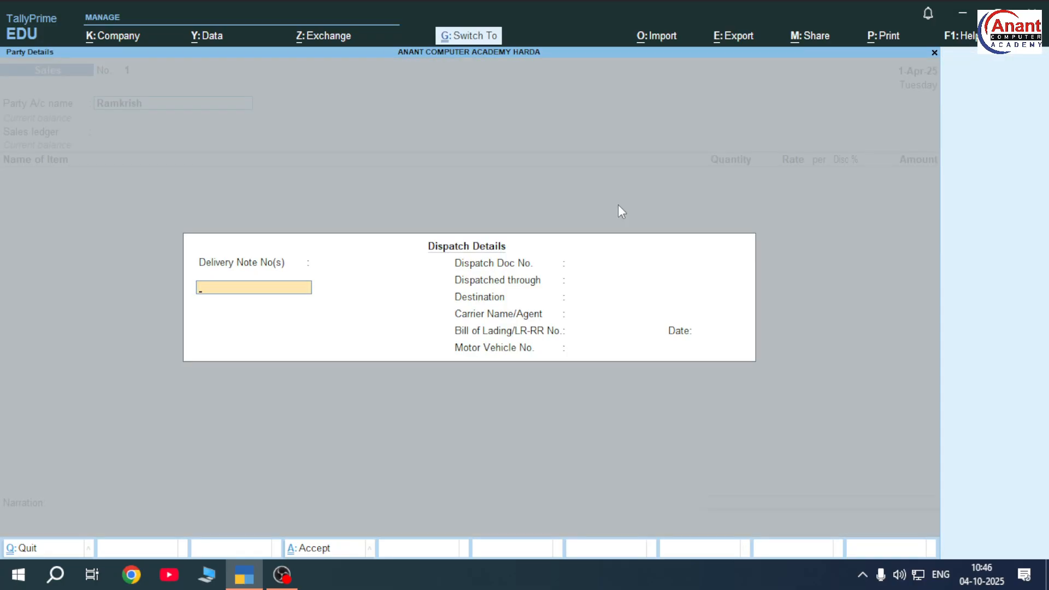
key(ctrl+a)
key(ctrl+a)
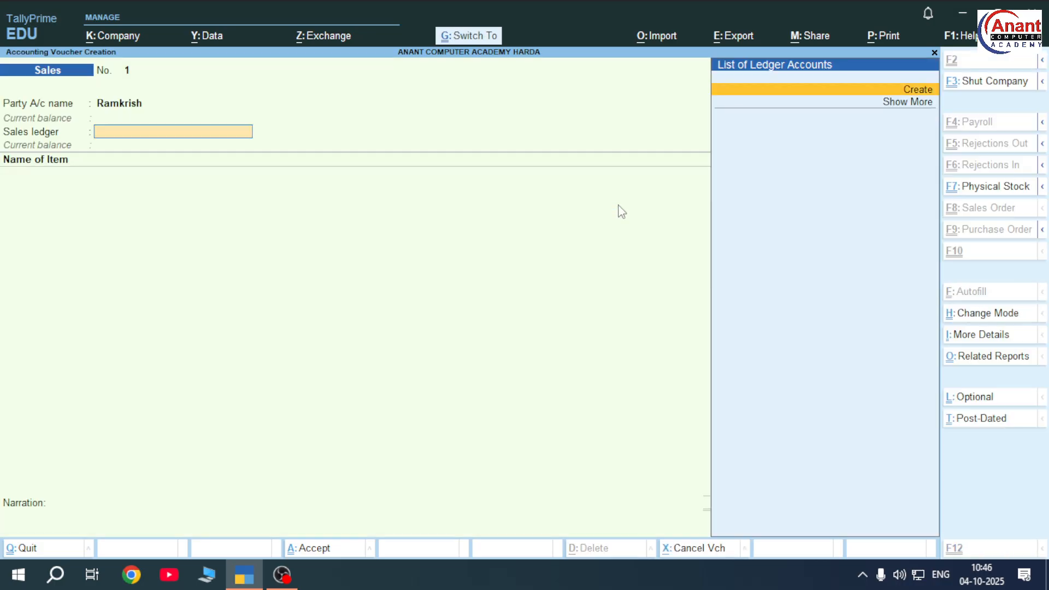
Create a ledger named SALES under Sales Accounts as the voucher's sales ledger
key(Return)
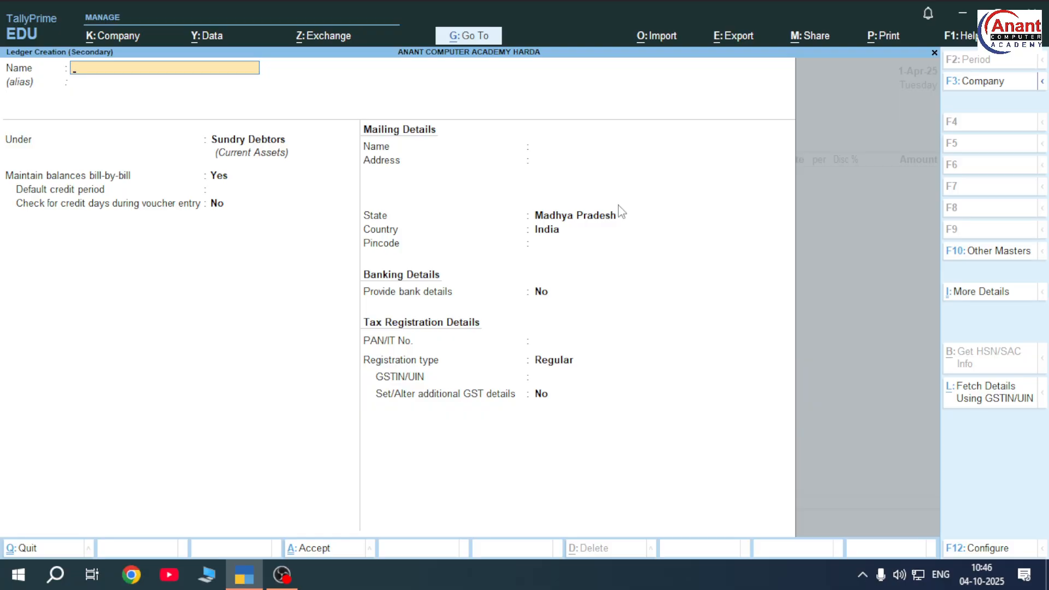
text(SALES)
key(Return)
key(Return)
text(SALE)
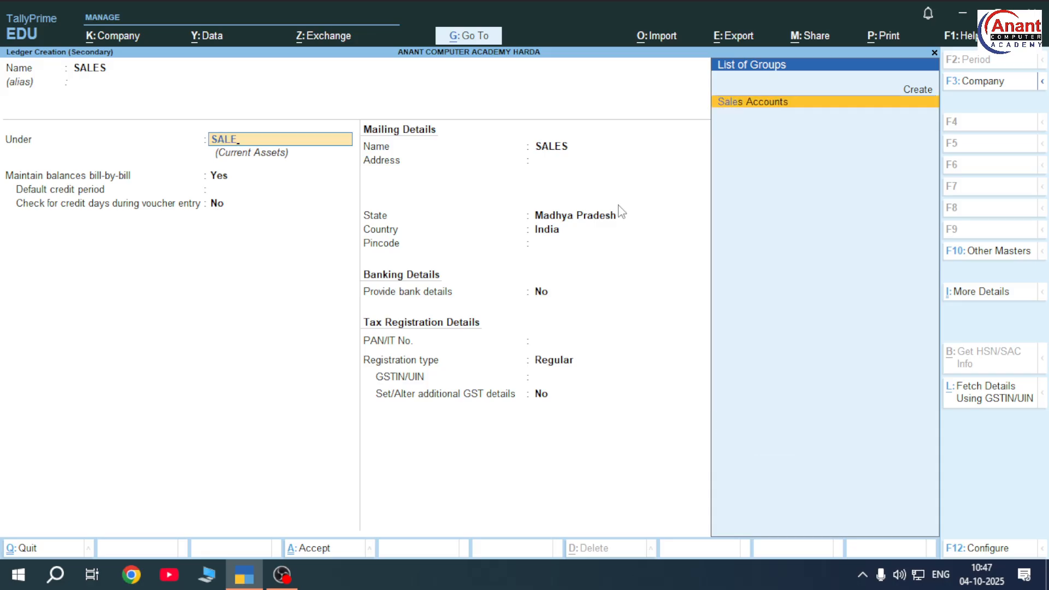
key(Return)
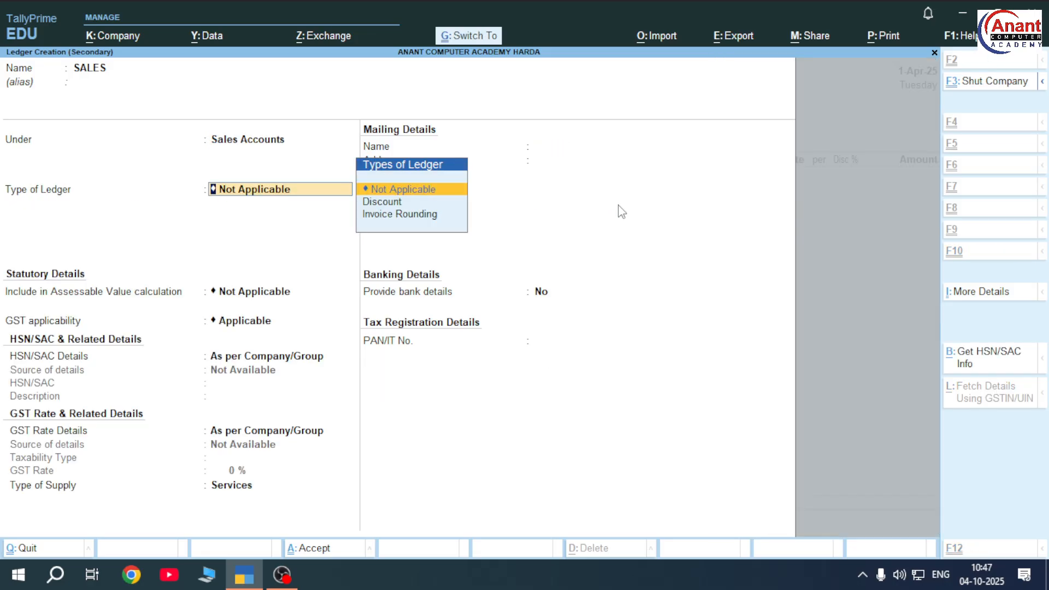
key(ctrl+a)
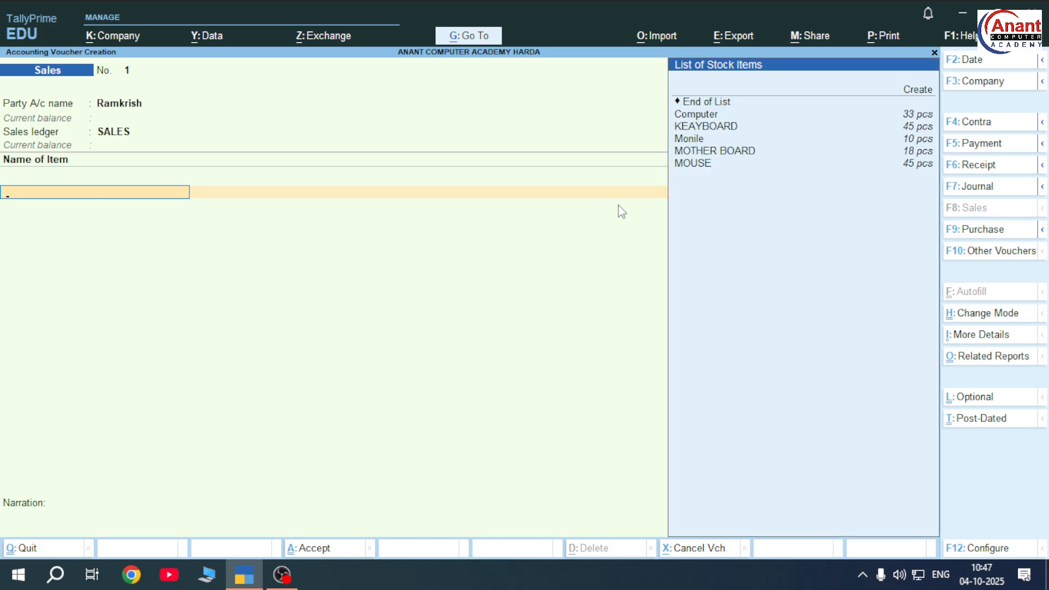
Add the stock item MOUSE to the sales voucher with a quantity of 30 pcs
key(Up)
key(Up)
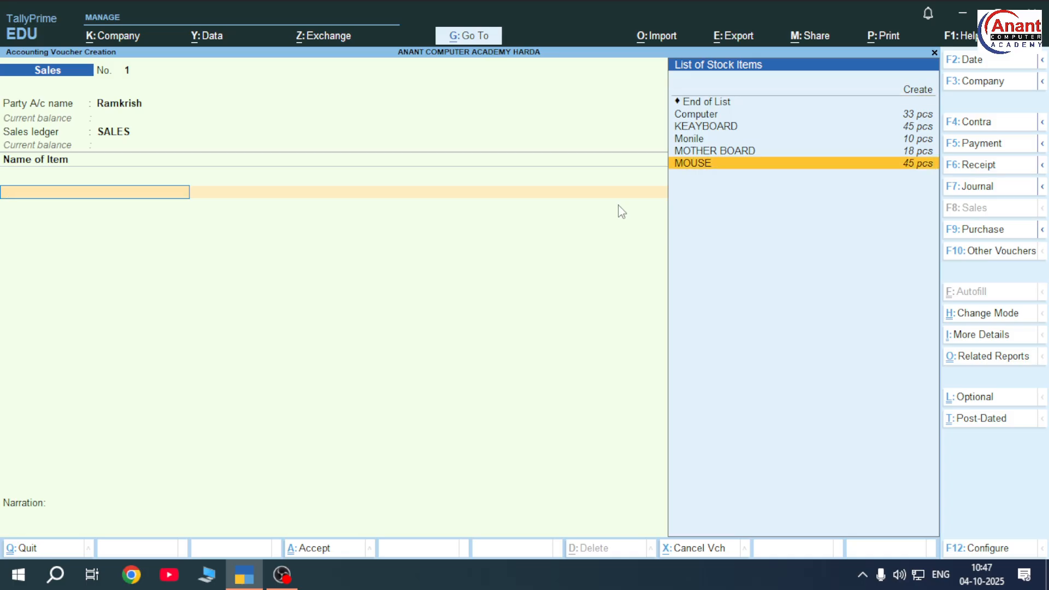
key(Up)
key(Up)
key(Up)
key(Up)
key(Down)
key(Down)
key(Down)
key(Down)
key(Return)
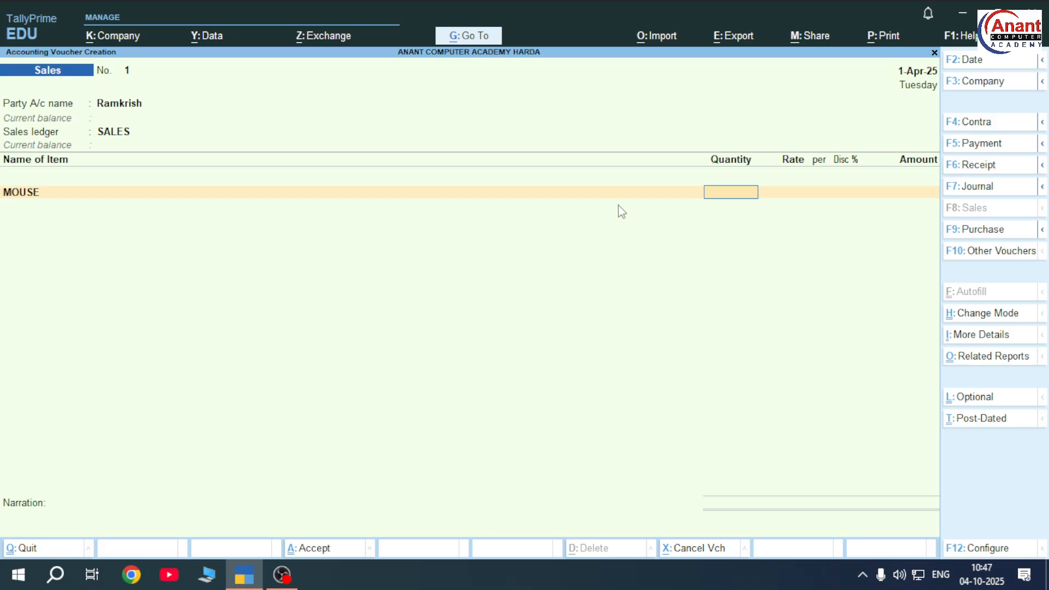
text(30)
key(Return)
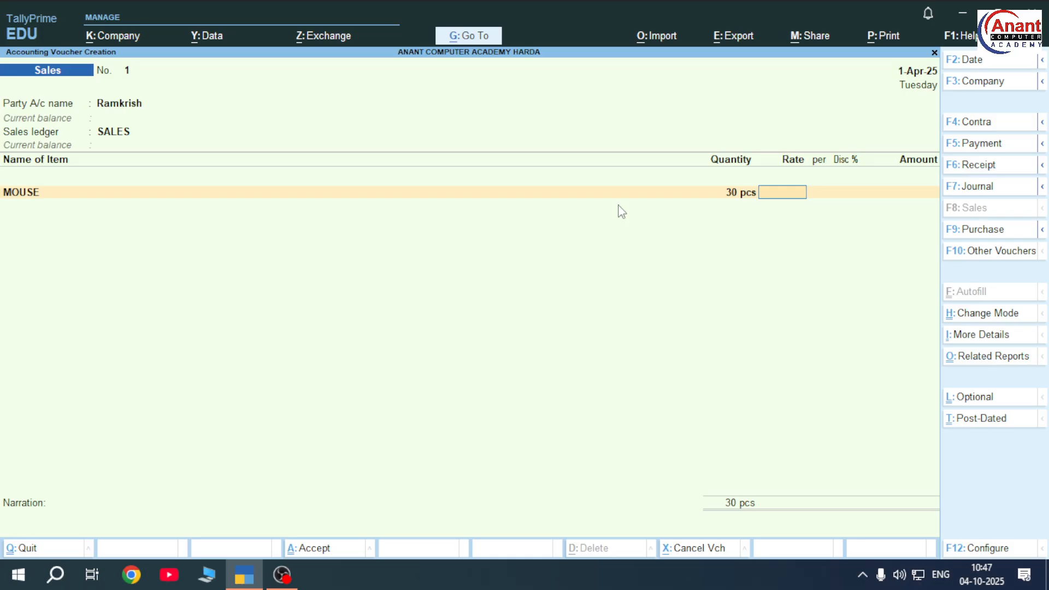
Check the purchase rate of MOUSE in the stock query, and set its selling rate to 200 per piece
key(alt+s)
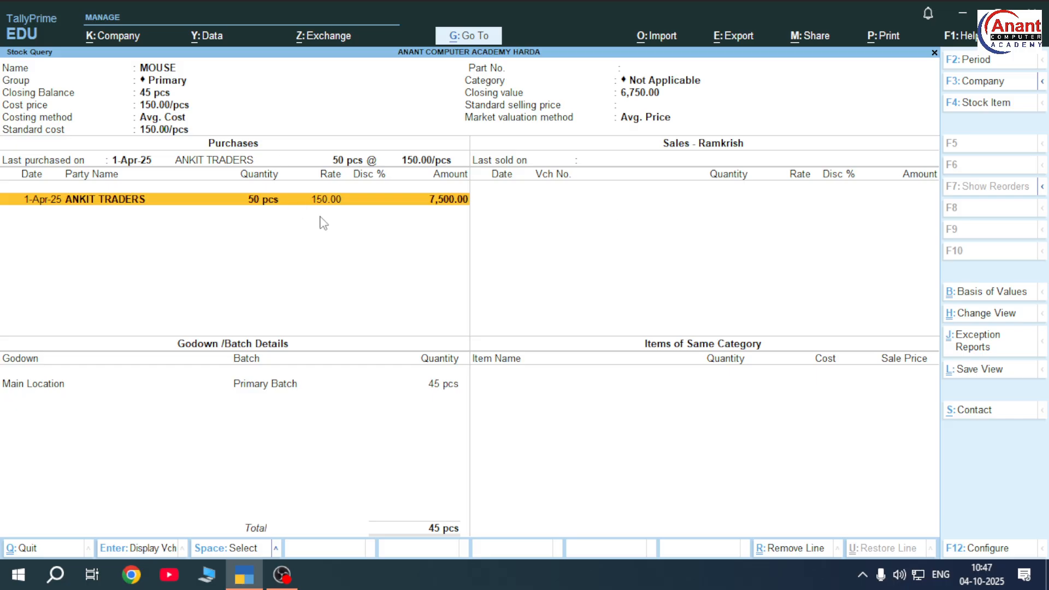
key(Escape)
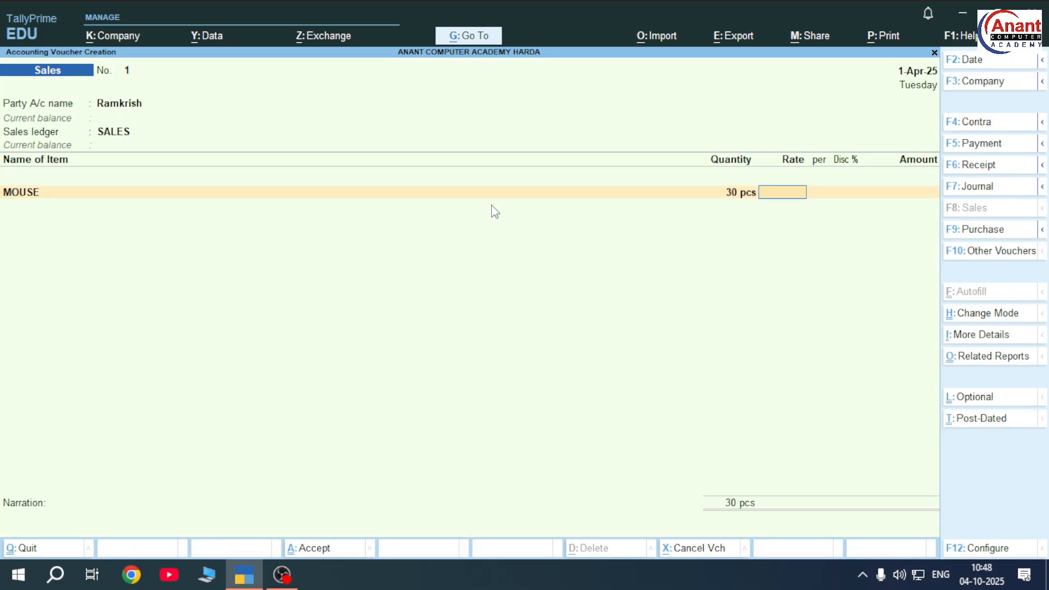
text(200)
key(Return)
key(Return)
key(Return)
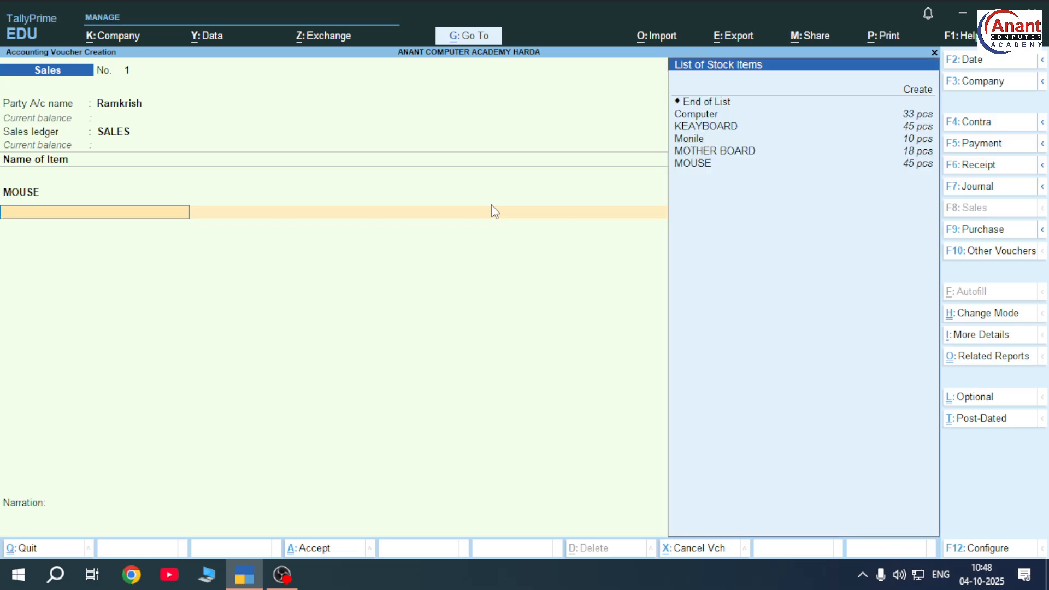
Add the stock item KEAYBOARD to the sales voucher with a quantity of 20 pcs
key(Down)
key(Down)
key(Down)
key(Return)
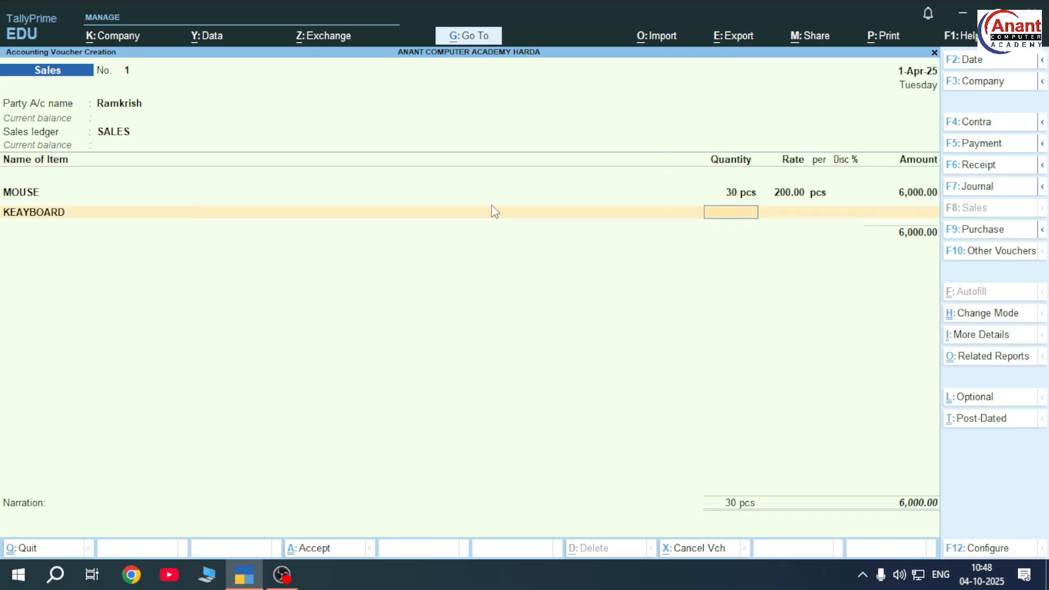
text(20)
key(Return)
Check the purchase rate of KEAYBOARD in the stock query, and set its selling rate to 300 per piece
key(alt+s)
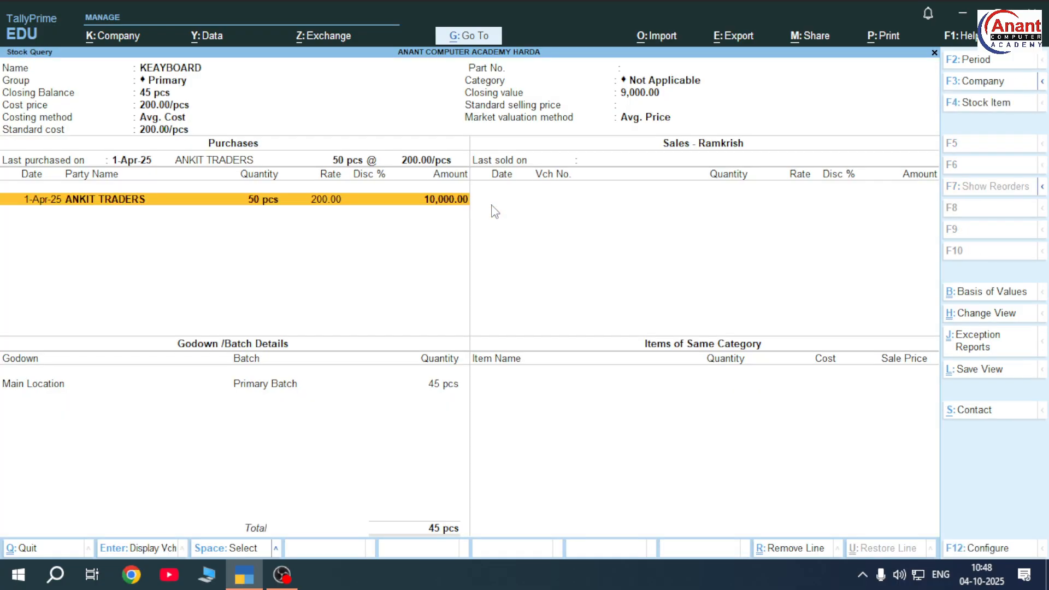
key(Escape)
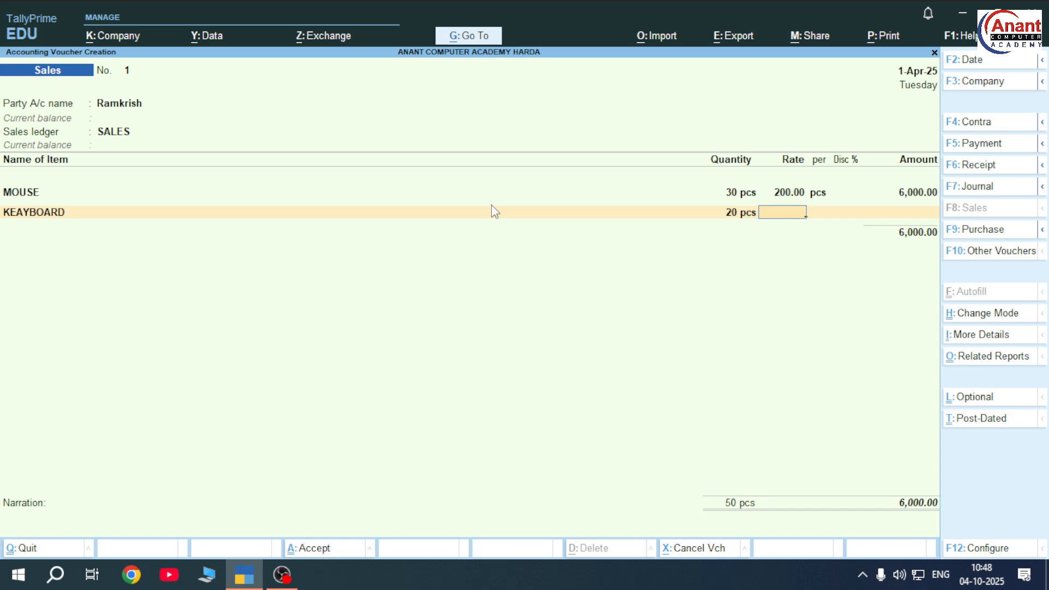
text(300)
key(Return)
key(Return)
key(Return)
key(Return)
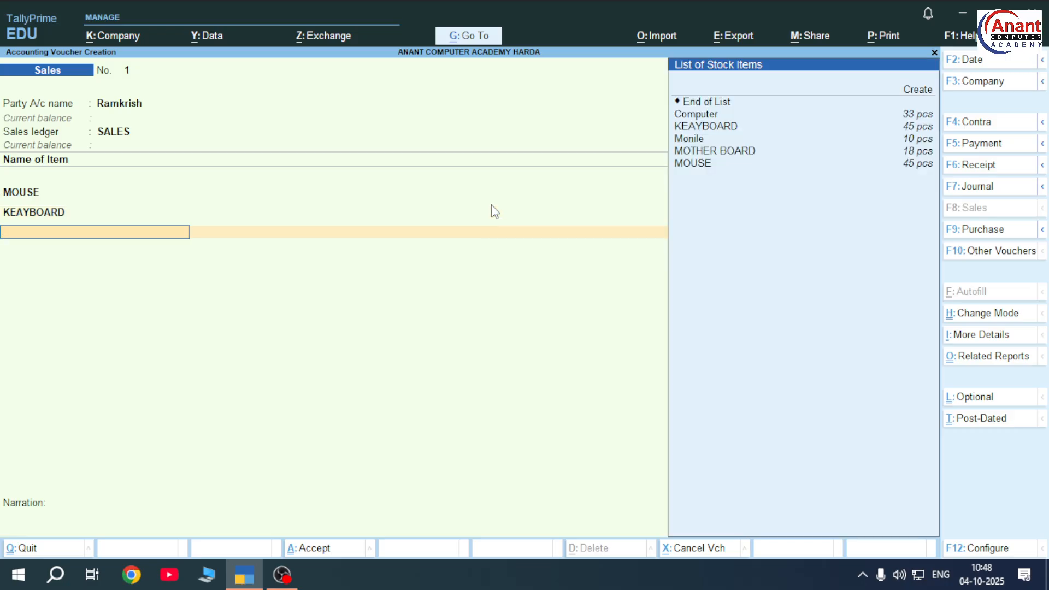
Add the stock item Computer to the sales voucher with 5 pcs at a rate of 20,000
key(Down)
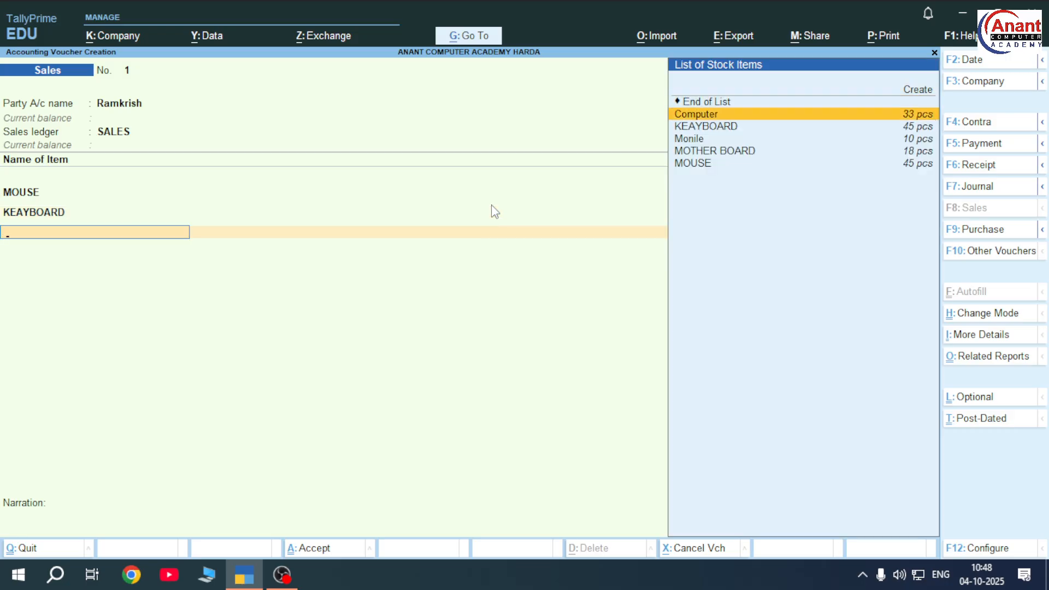
key(Return)
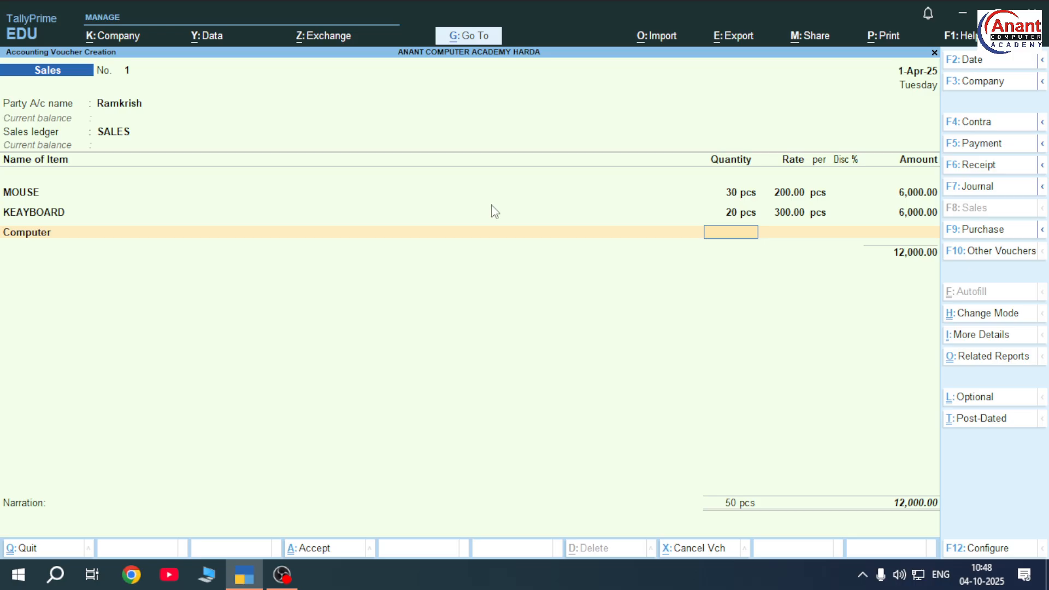
text(5)
key(Return)
text(20000)
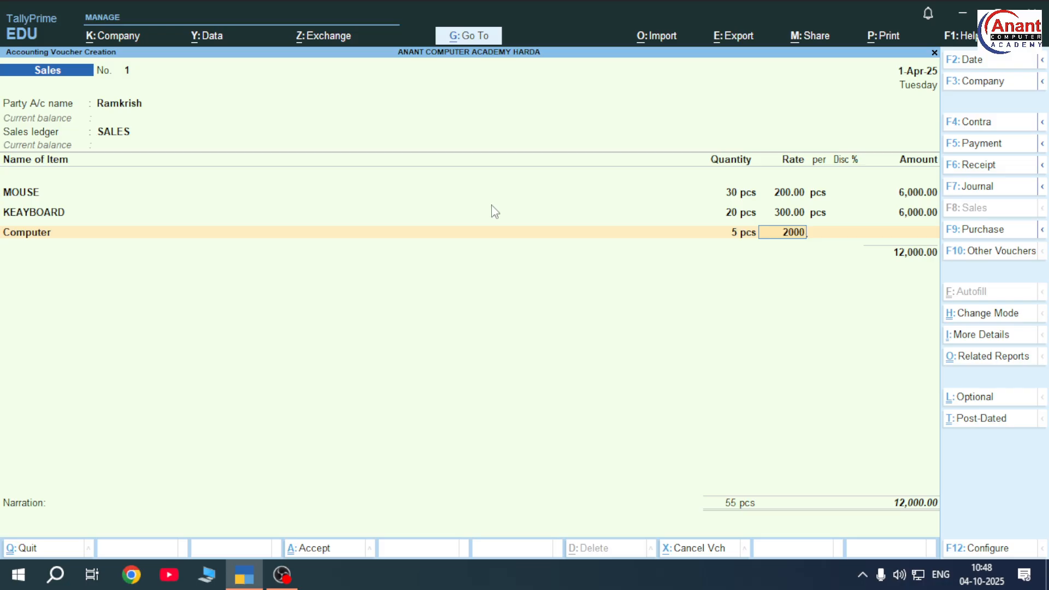
key(Return)
key(Return)
key(Return)
key(Return)
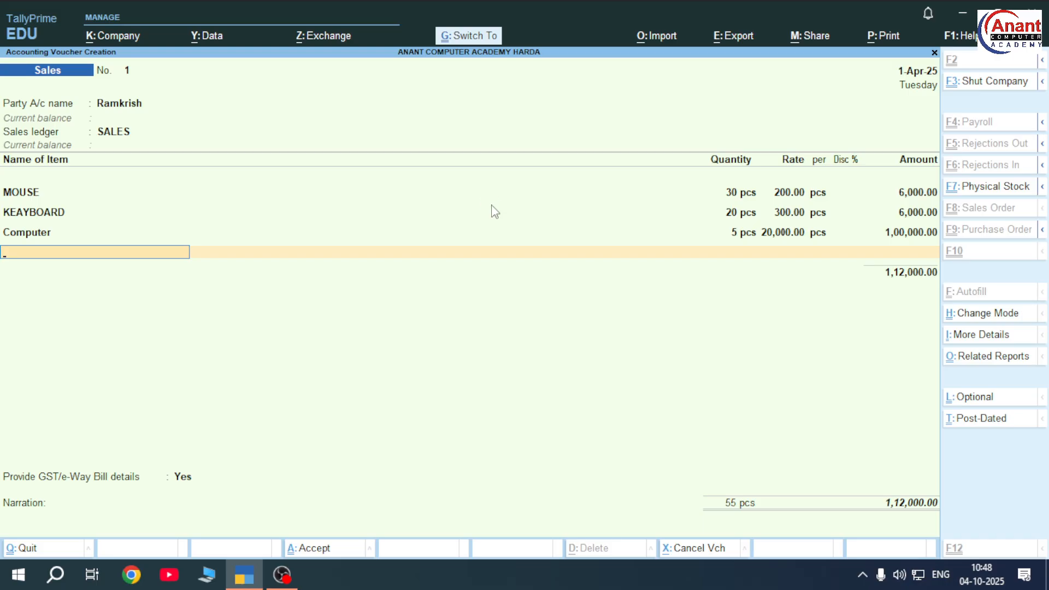
Save the sales voucher, agreeing to send its details for e-Way Bill generation
key(ctrl+a)
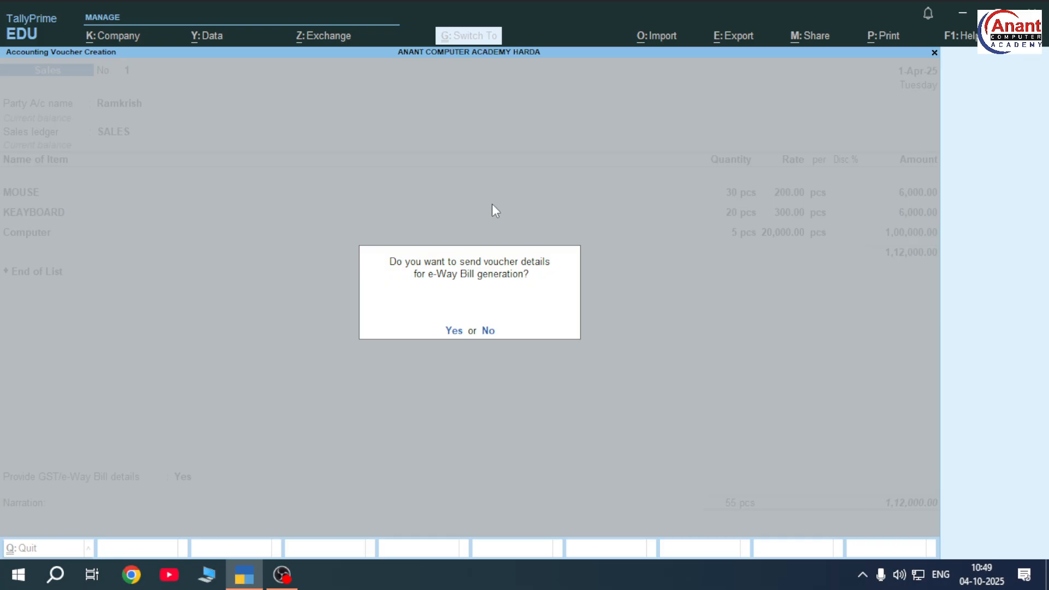
key(y)
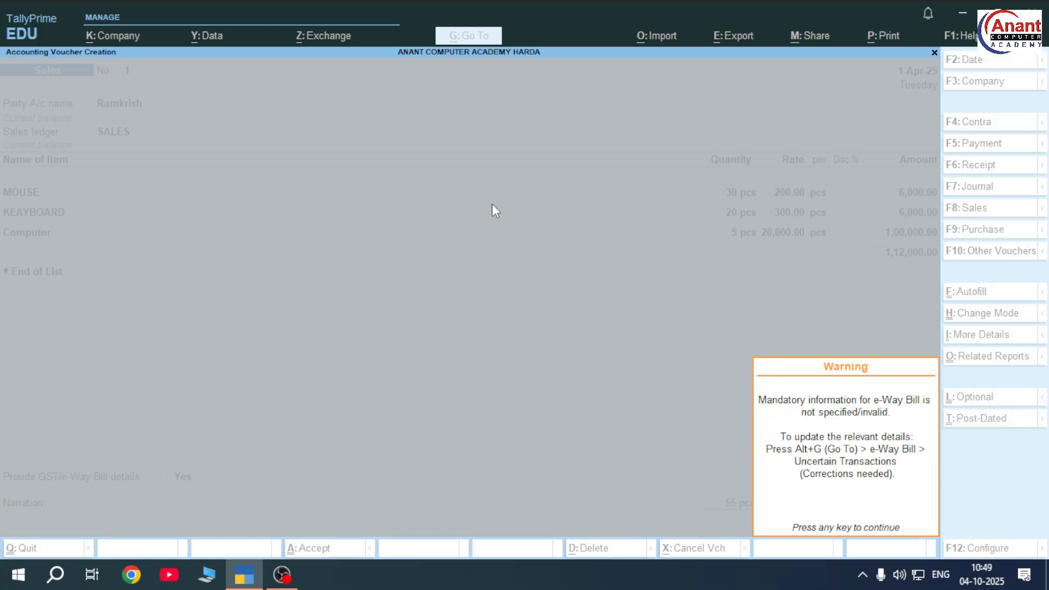
key(Return)
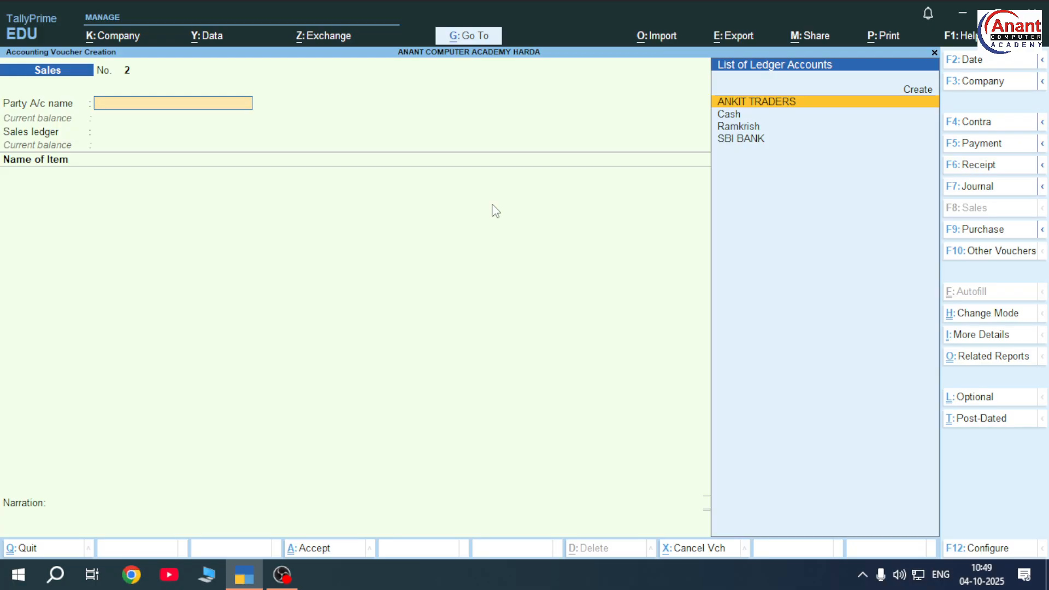
Change the new voucher's type to Credit Note from the list of other vouchers
click(969, 255)
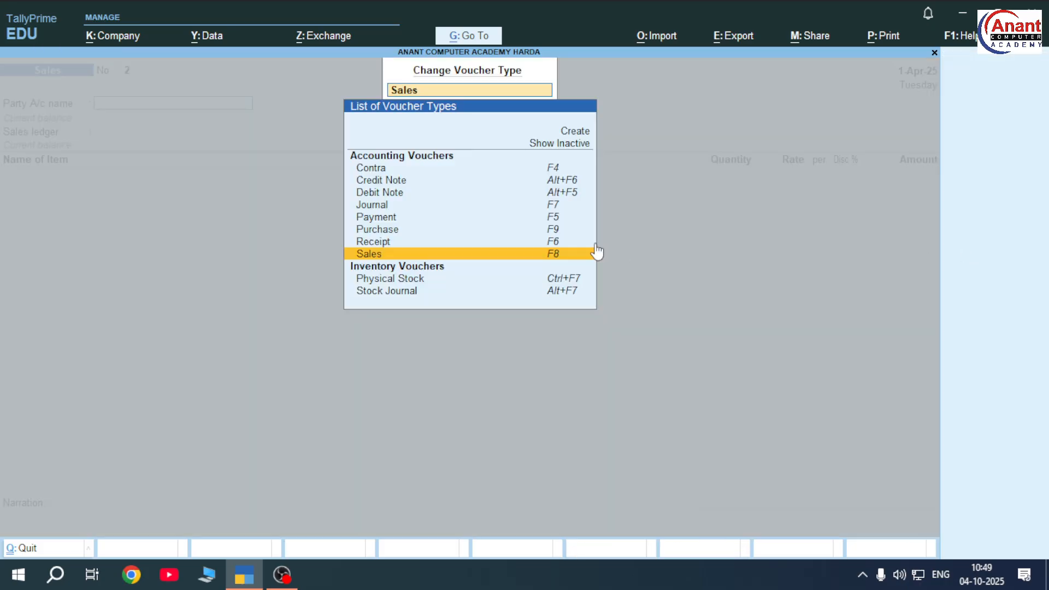
key(Up)
key(Up)
key(Up)
key(Up)
key(Up)
key(Up)
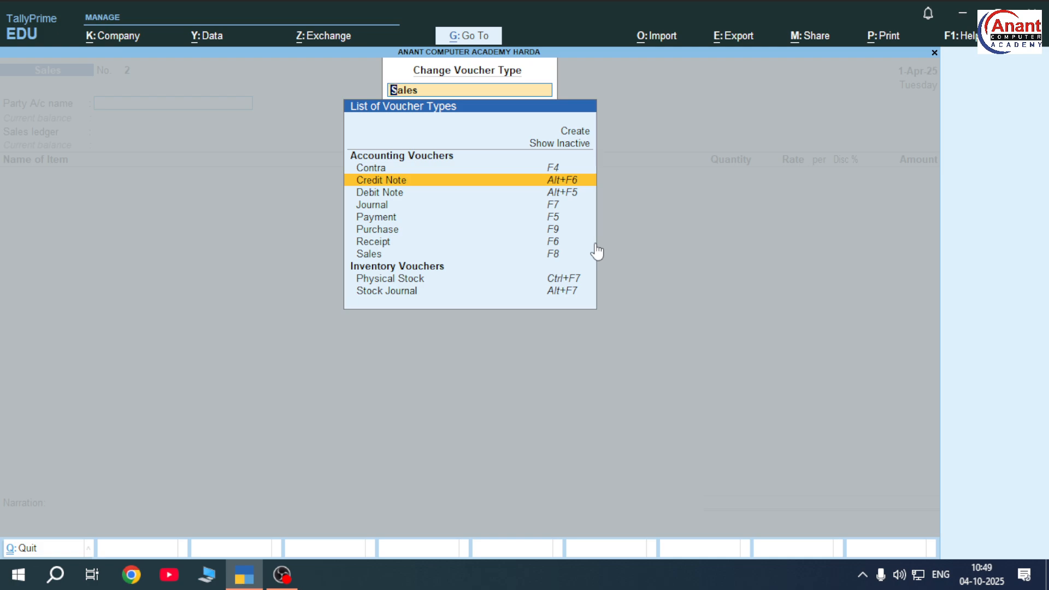
key(Return)
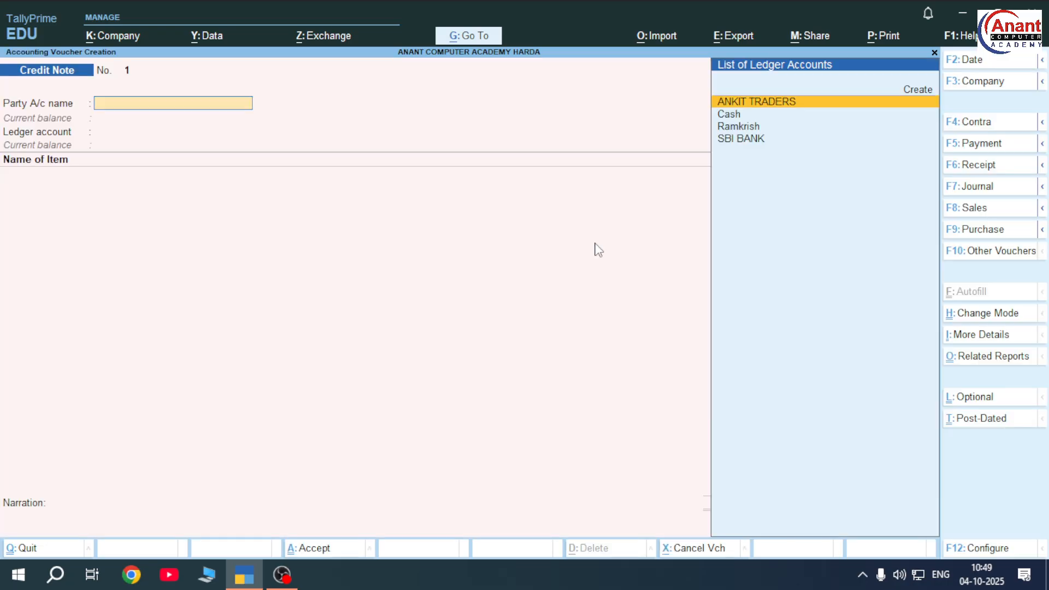
Choose the customer's ledger as the credit note's party account and accept the receipt details left blank
key(Down)
key(Down)
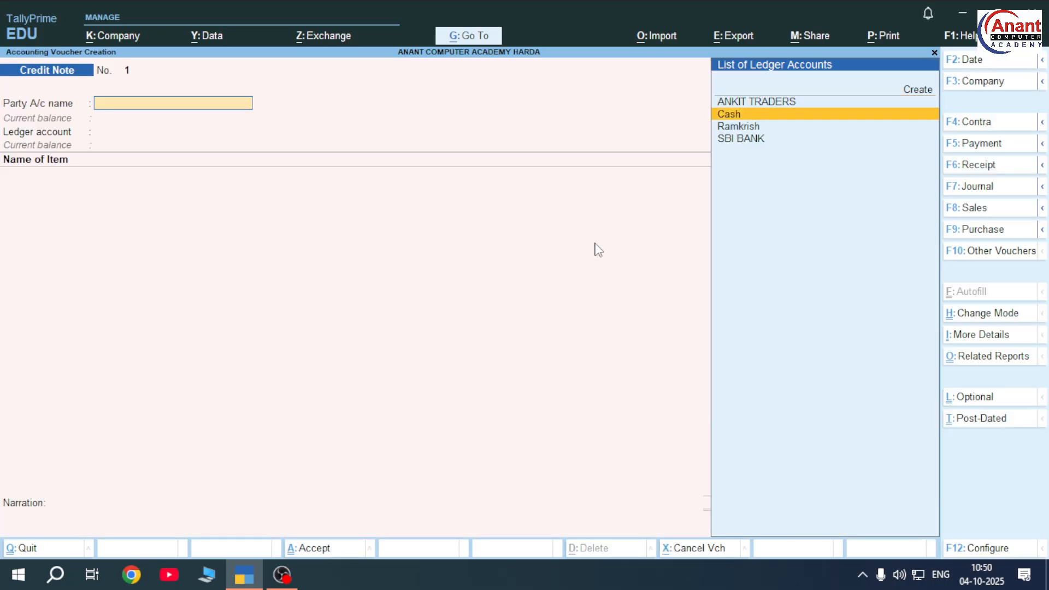
key(Return)
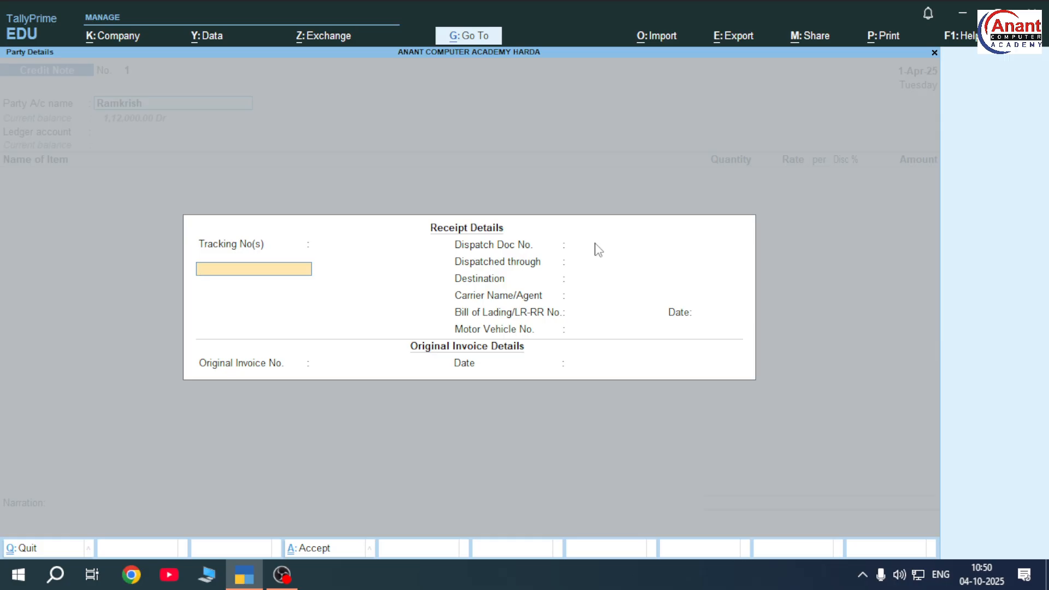
key(ctrl+a)
key(ctrl+a)
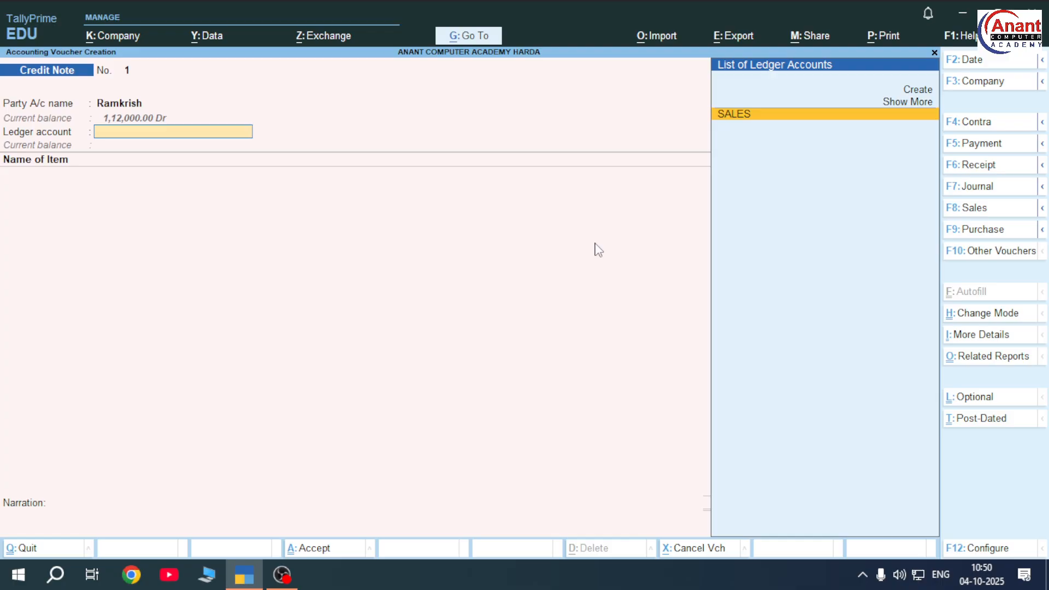
Create a ledger named SALES RETURN under Sales Accounts as the credit note's ledger account
key(alt+c)
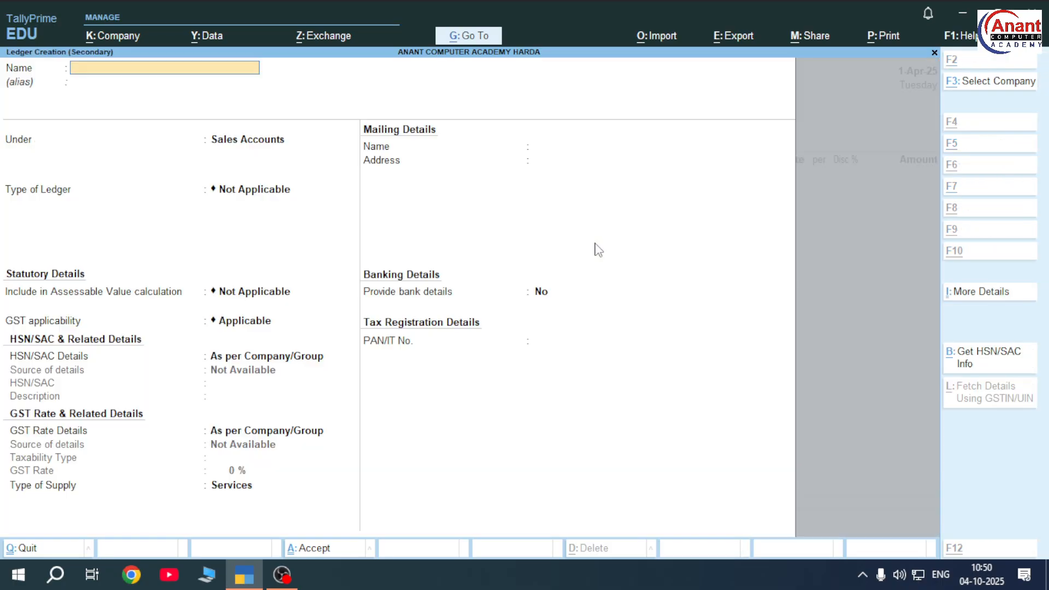
text(SALES)
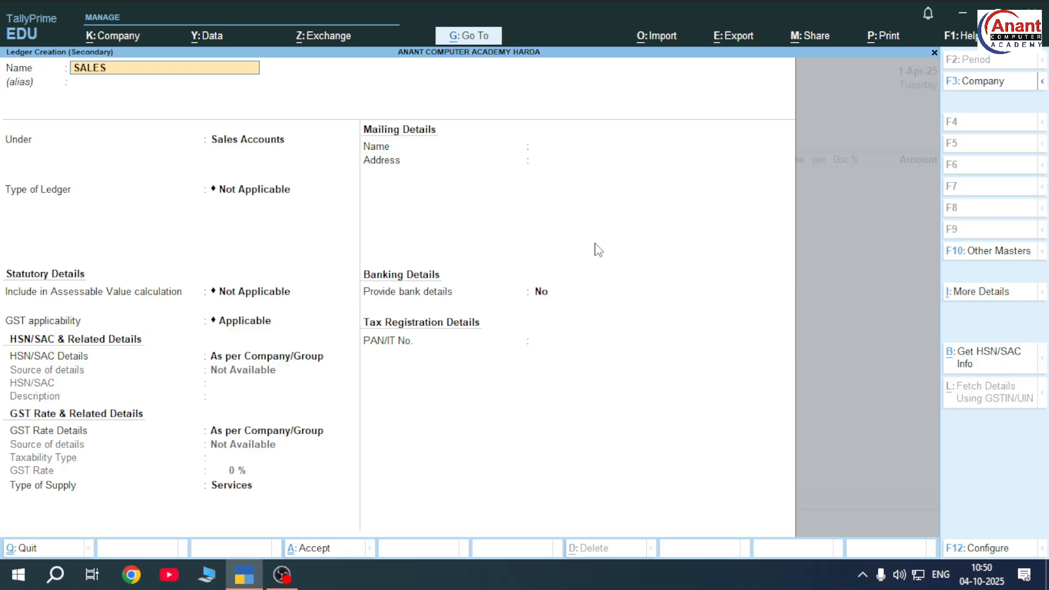
text( RETURN)
key(Return)
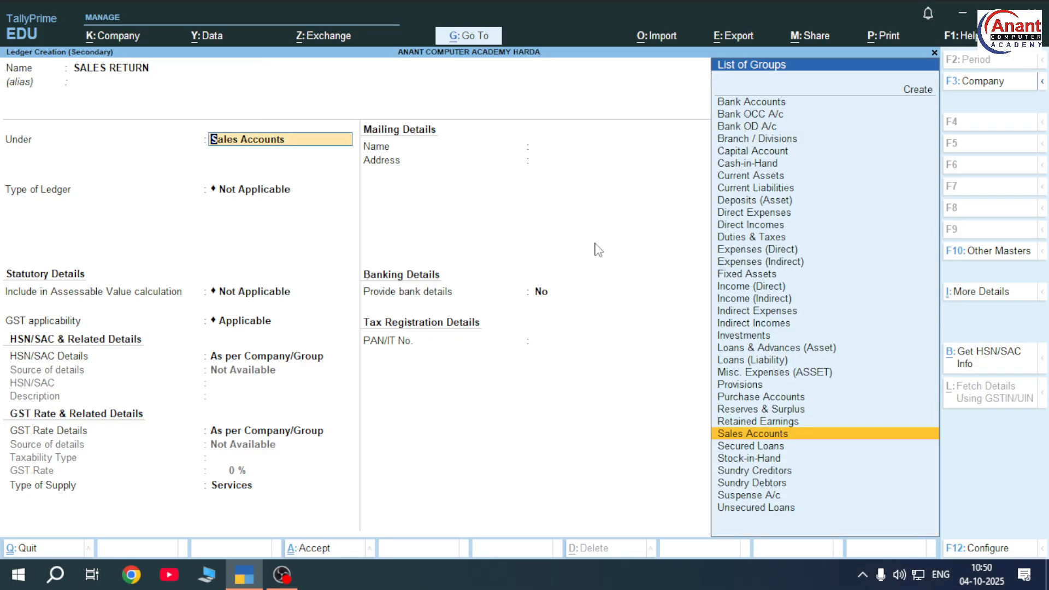
key(ctrl+a)
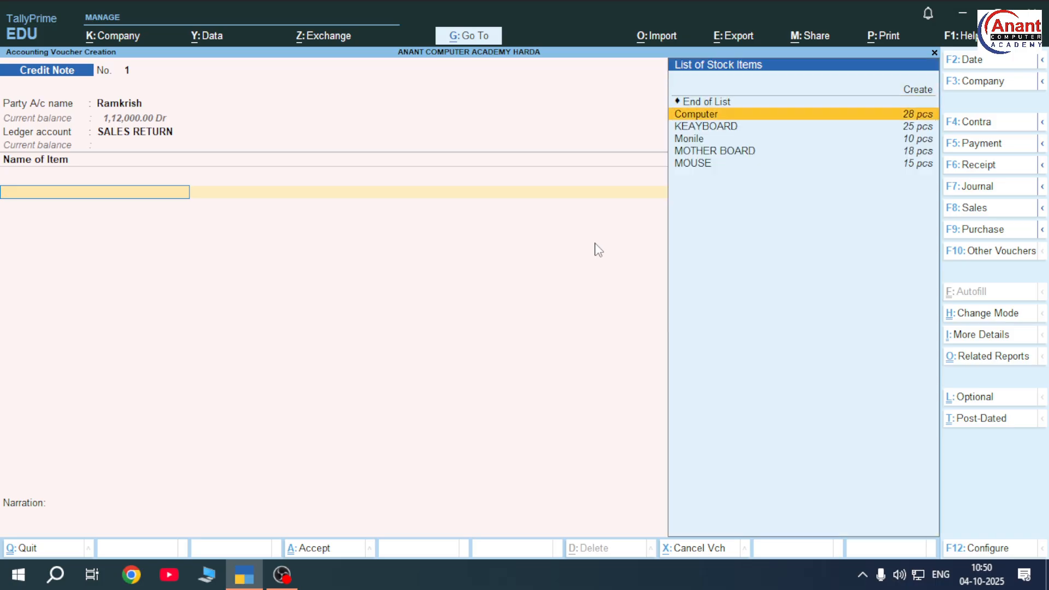
Add the stock item Computer to the credit note with 1 pcs at a rate of 20,000
key(Return)
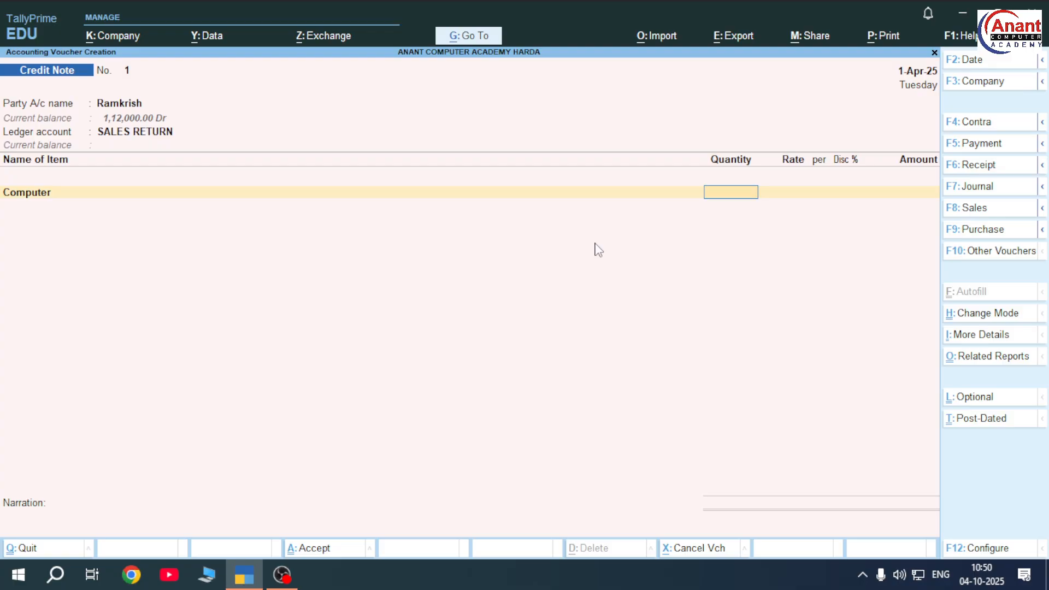
text(1)
key(Return)
key(Return)
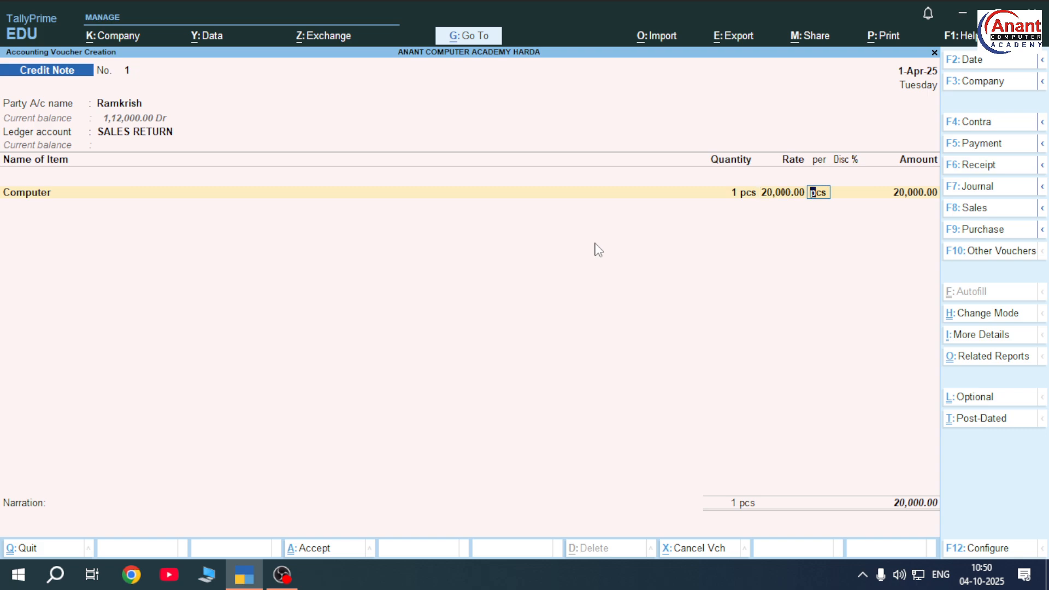
key(Return)
key(Return)
key(Return)
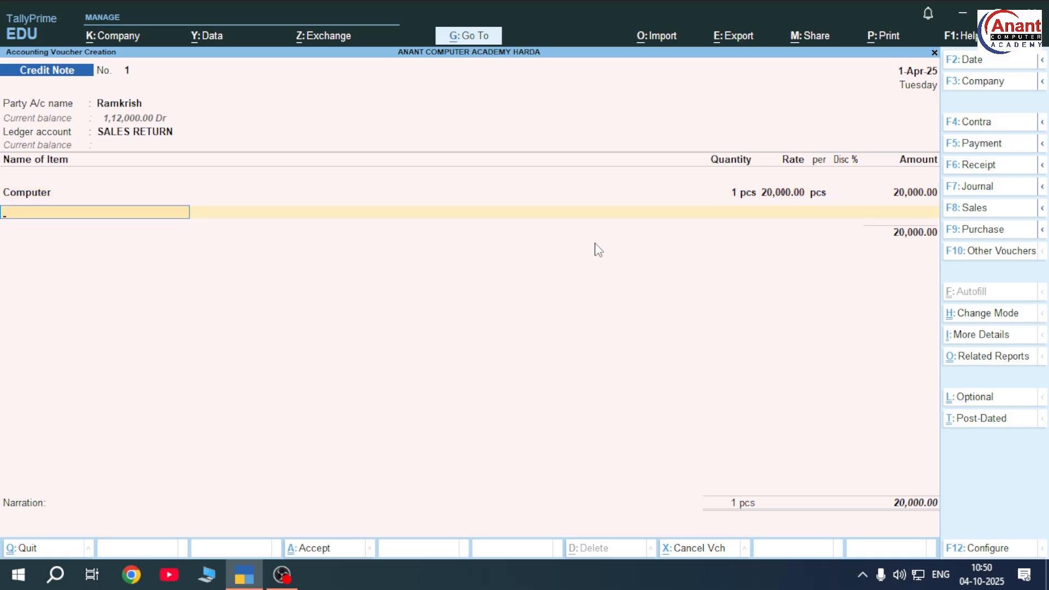
Add the stock item KEAYBOARD to the credit note with 5 pcs at a rate of 300
key(Down)
key(Down)
key(Down)
key(Down)
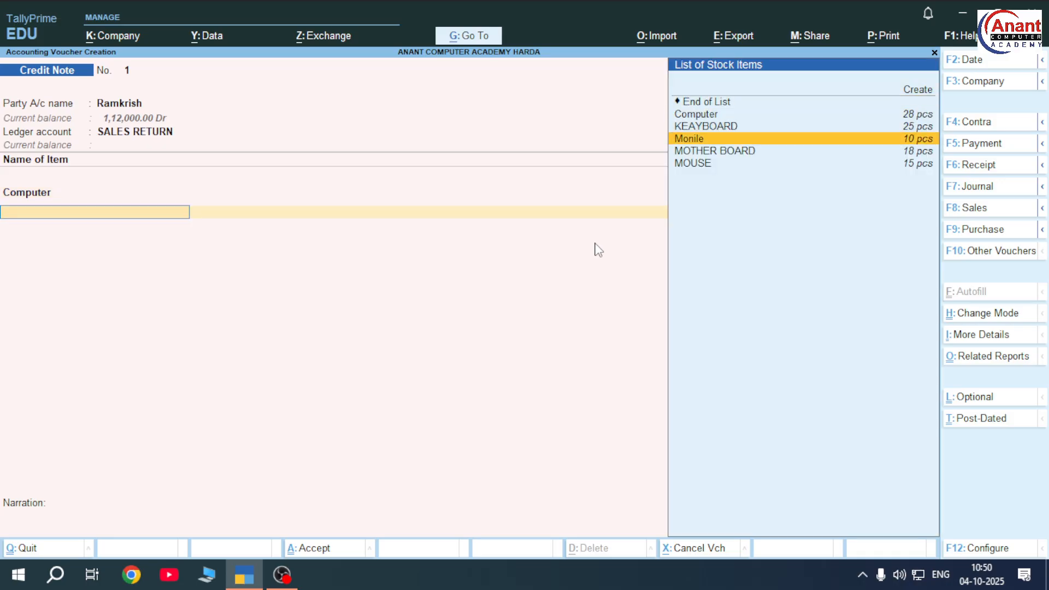
key(Up)
key(Up)
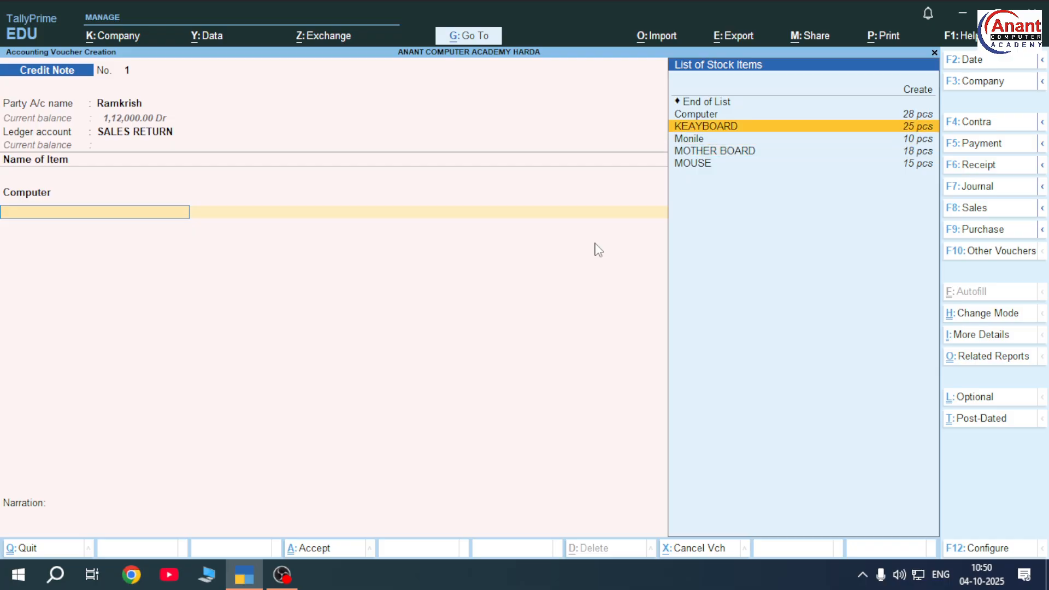
key(Return)
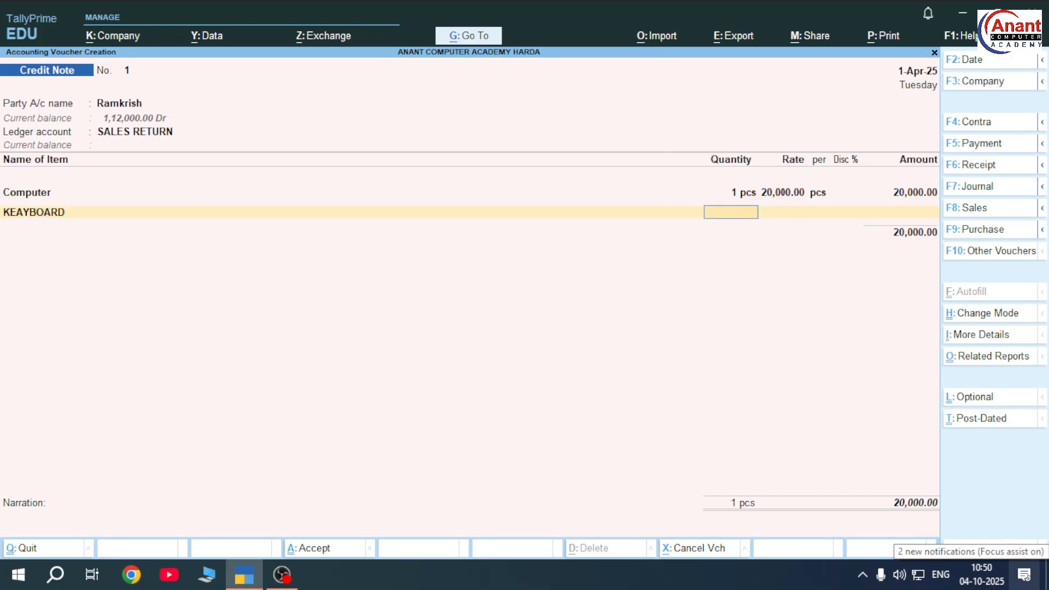
text(5)
key(Return)
key(Return)
key(Return)
key(Return)
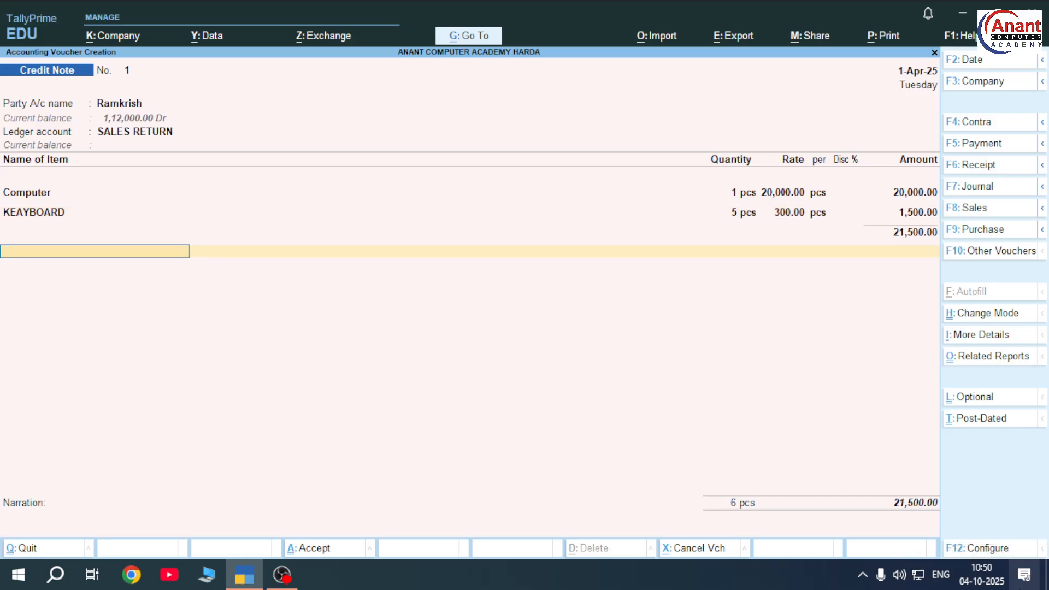
key(BackSpace)
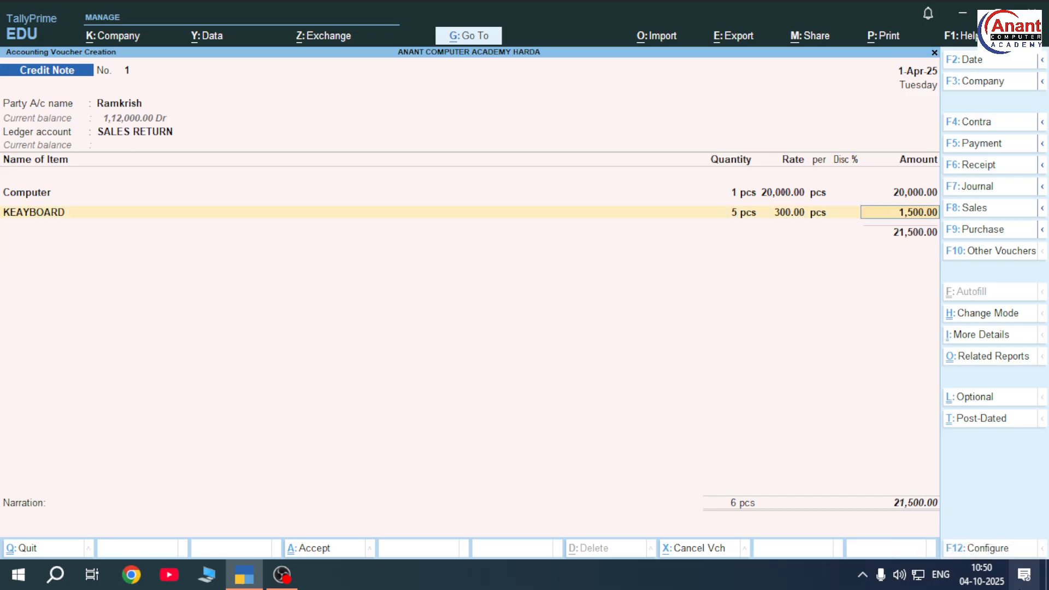
key(Return)
Add the stock item MOUSE to the credit note with 3 pcs at a rate of 200
key(Down)
key(Down)
key(Down)
key(Down)
key(Down)
key(Down)
key(Down)
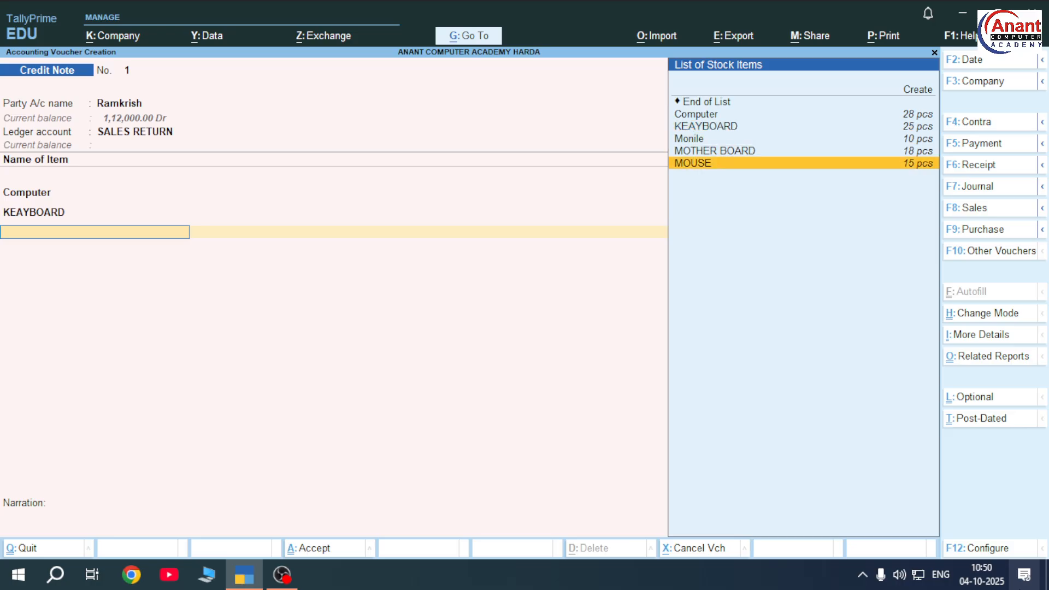
key(Return)
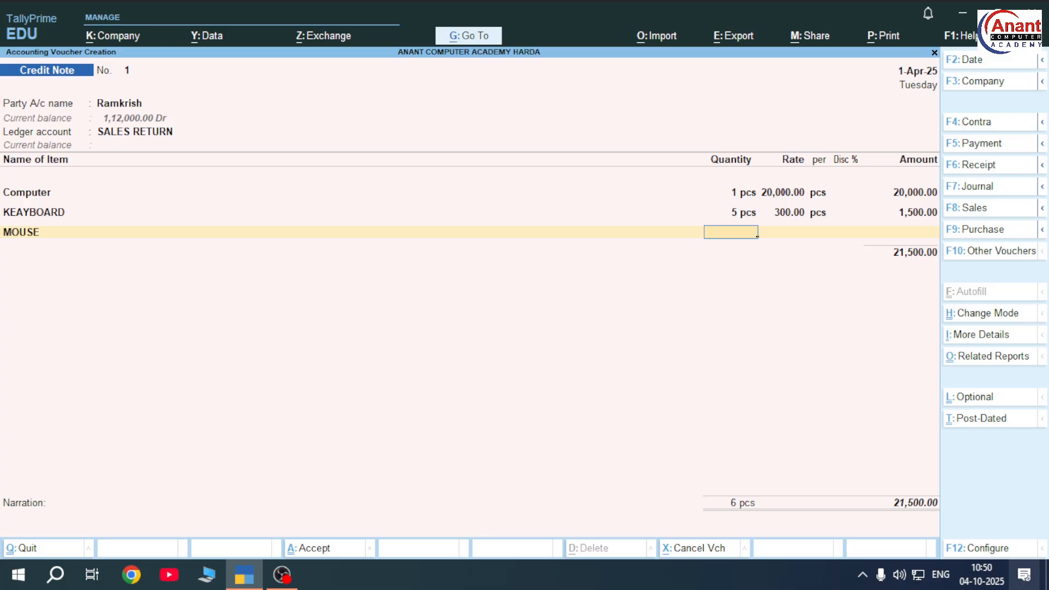
text(3)
key(Return)
key(Return)
key(Return)
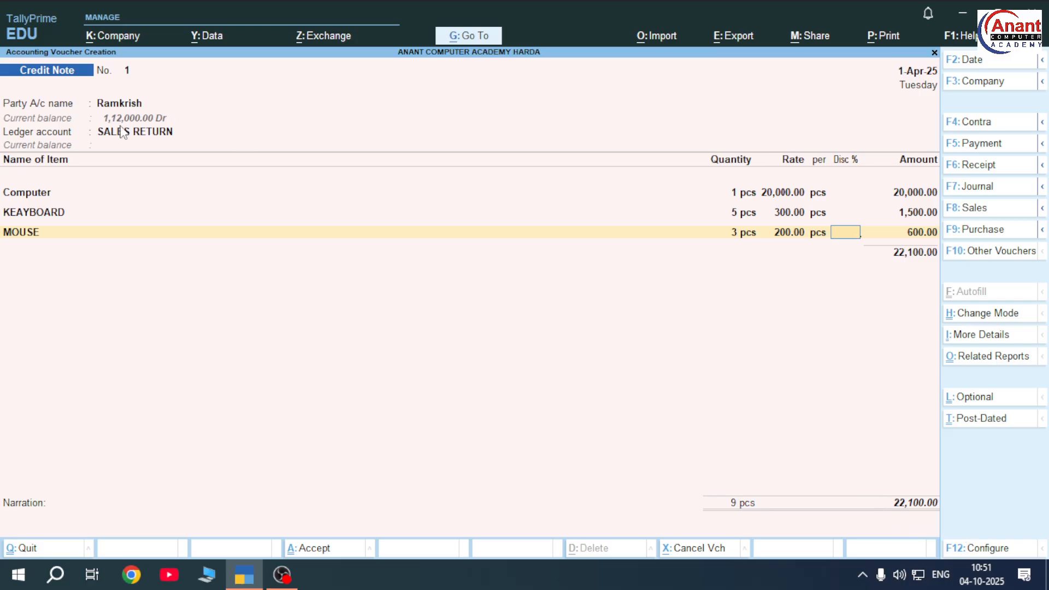
key(Return)
key(Return)
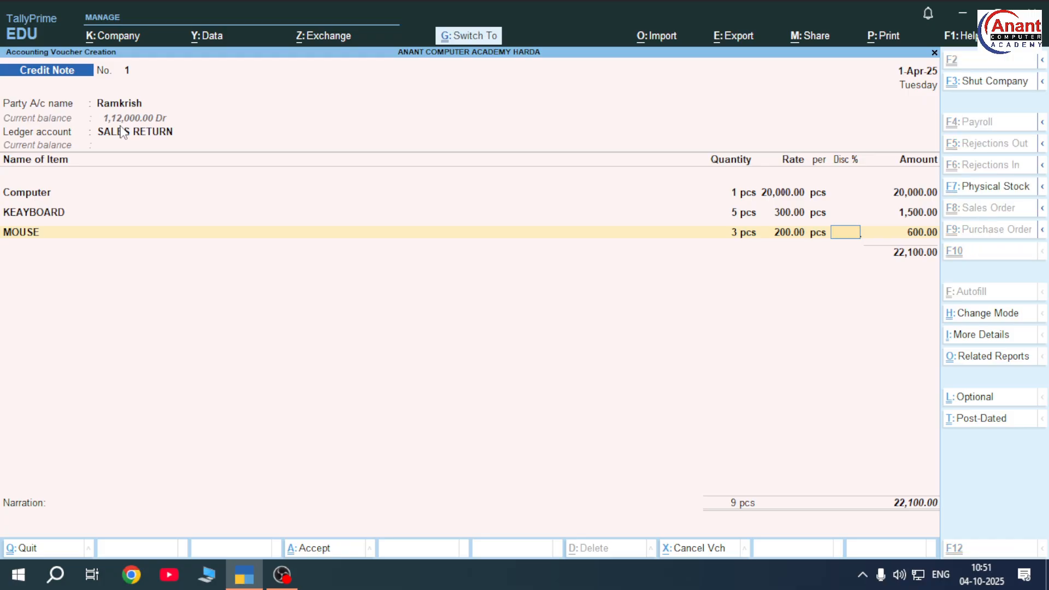
Complete the bill-wise details for the customer's 22,100 credit and save the credit note without a narration
click(121, 126)
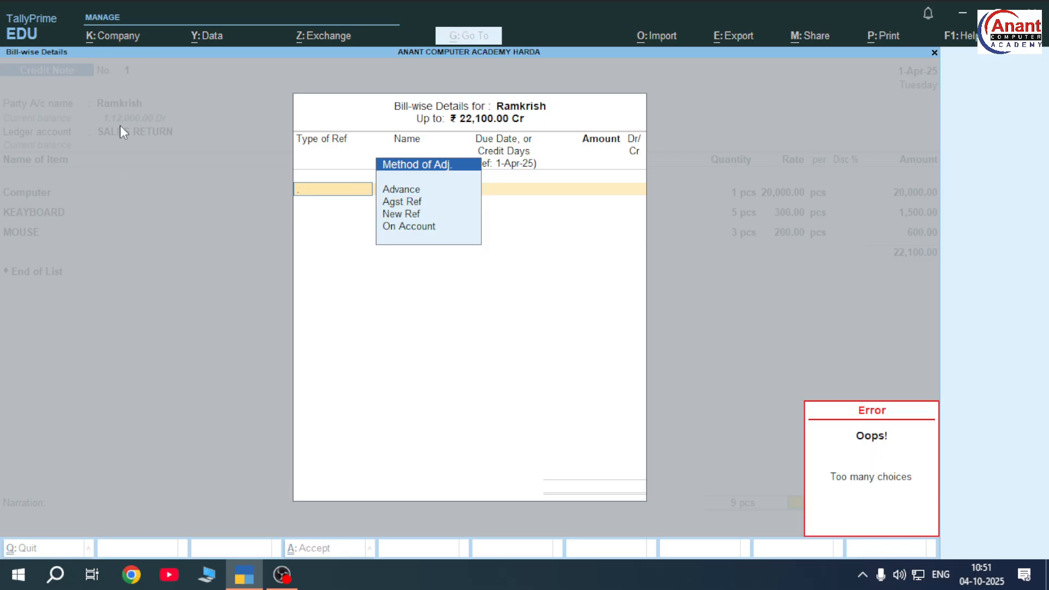
key(Return)
key(Return)
key(Escape)
key(Escape)
key(Escape)
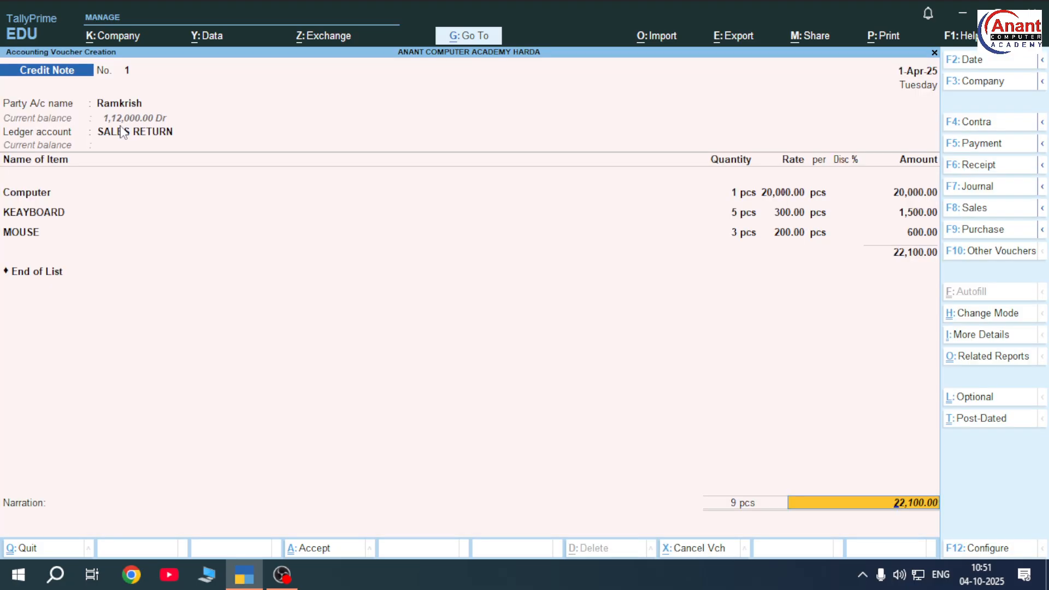
key(Return)
key(Escape)
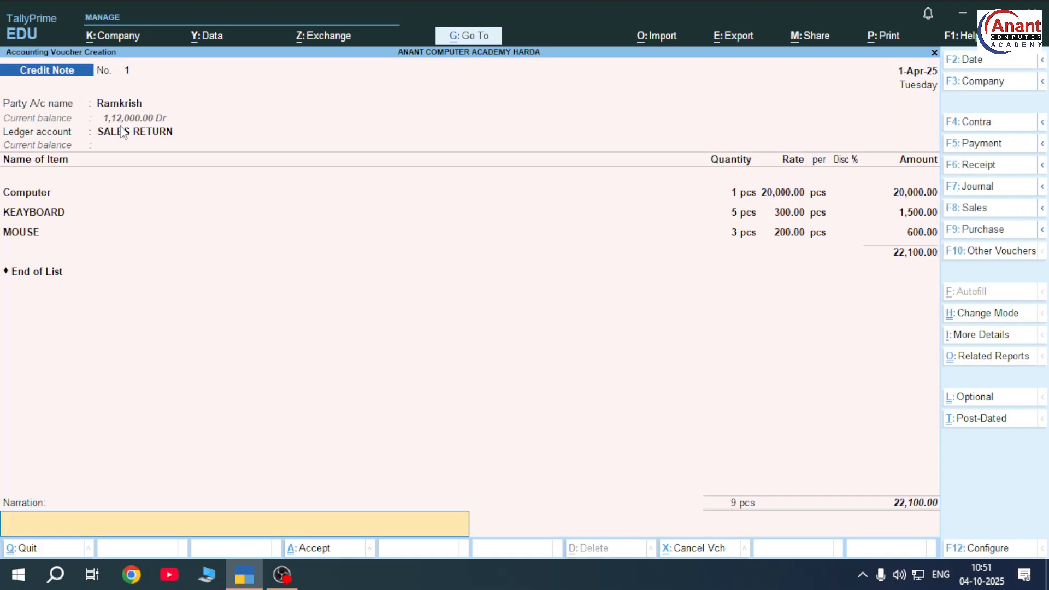
key(Return)
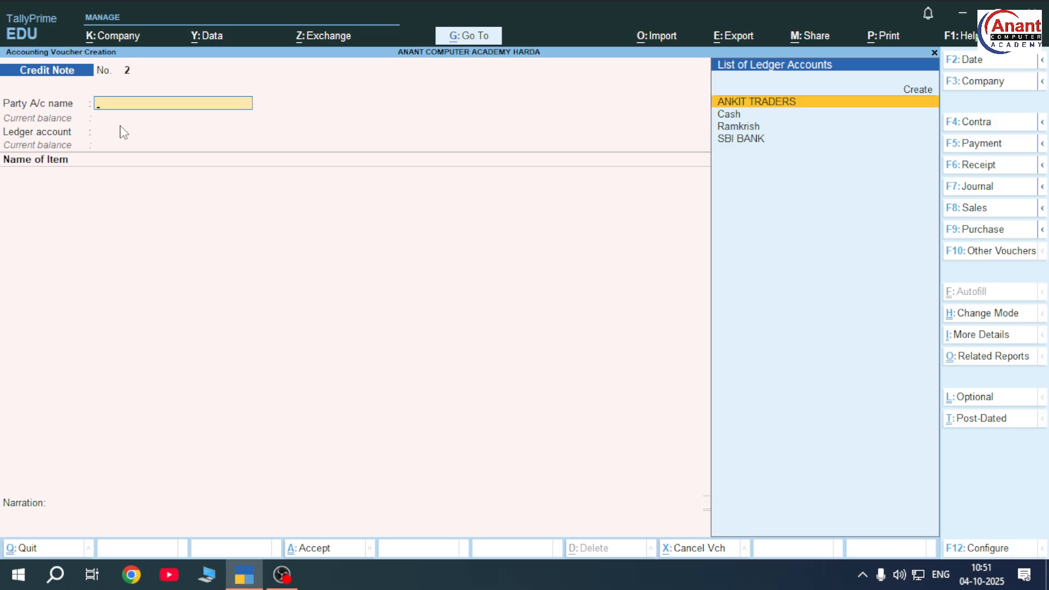
Change the new voucher's type to Receipt and choose the customer's ledger as the credited account
key(F6)
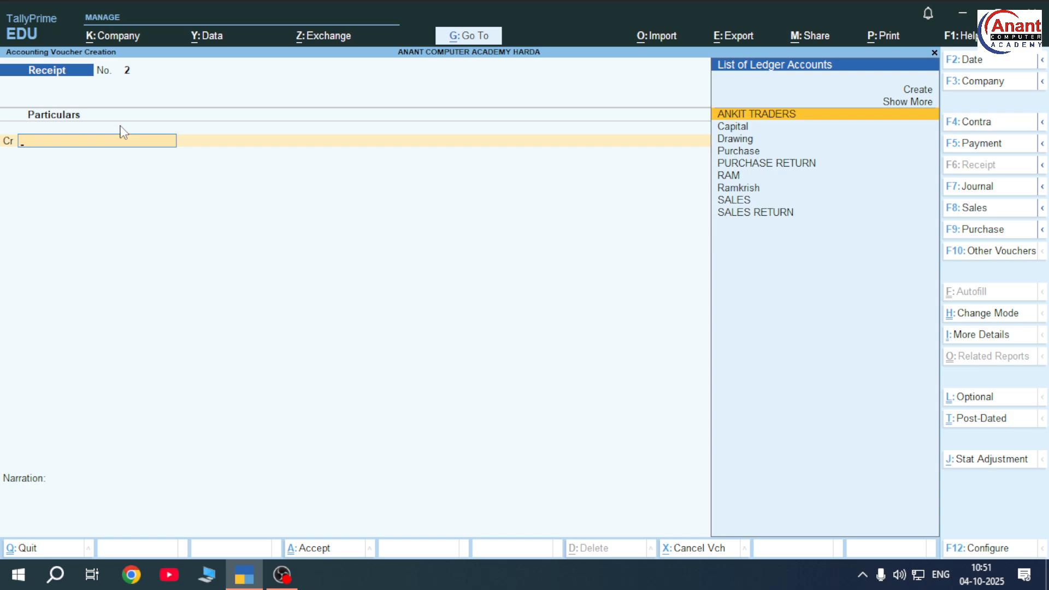
key(Down)
key(Down)
key(Down)
key(Down)
key(Down)
key(Down)
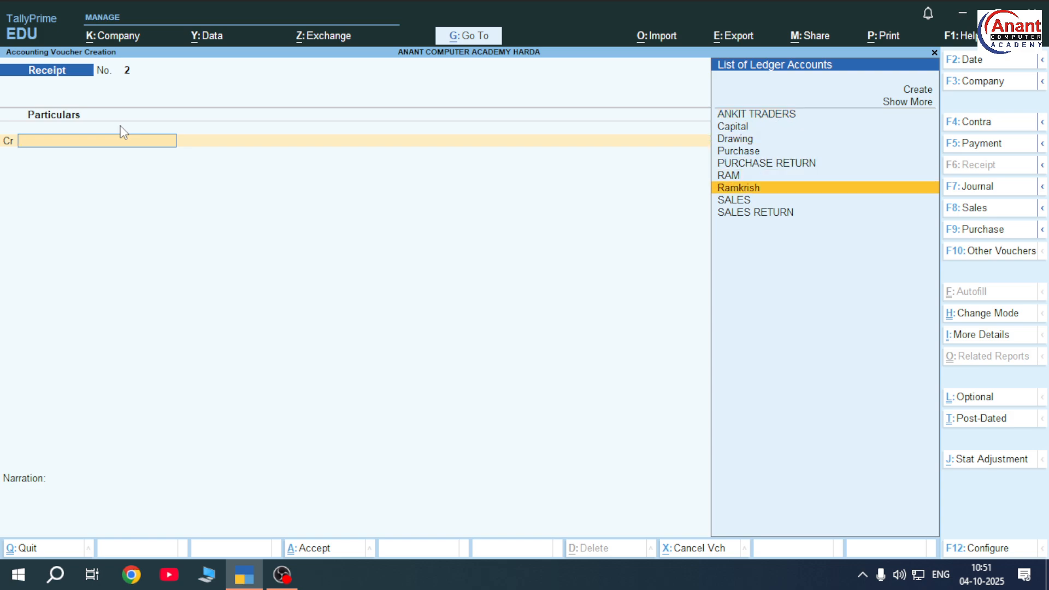
key(Return)
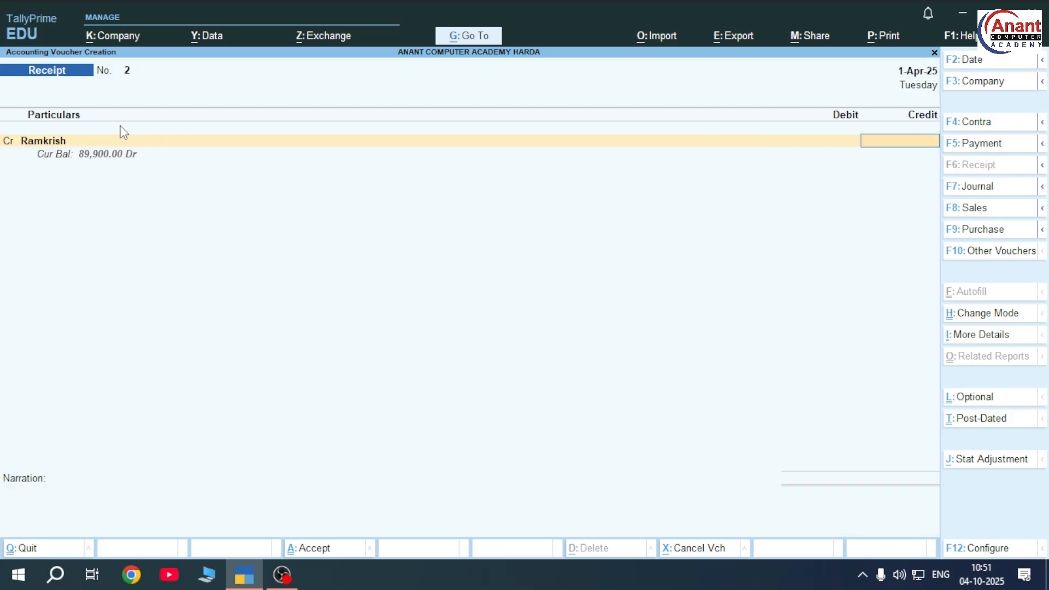
Credit the customer's account with 89,900, allocated as Agst Ref to bill 1
text(89,)
text(900)
key(Return)
key(Return)
key(Return)
key(Return)
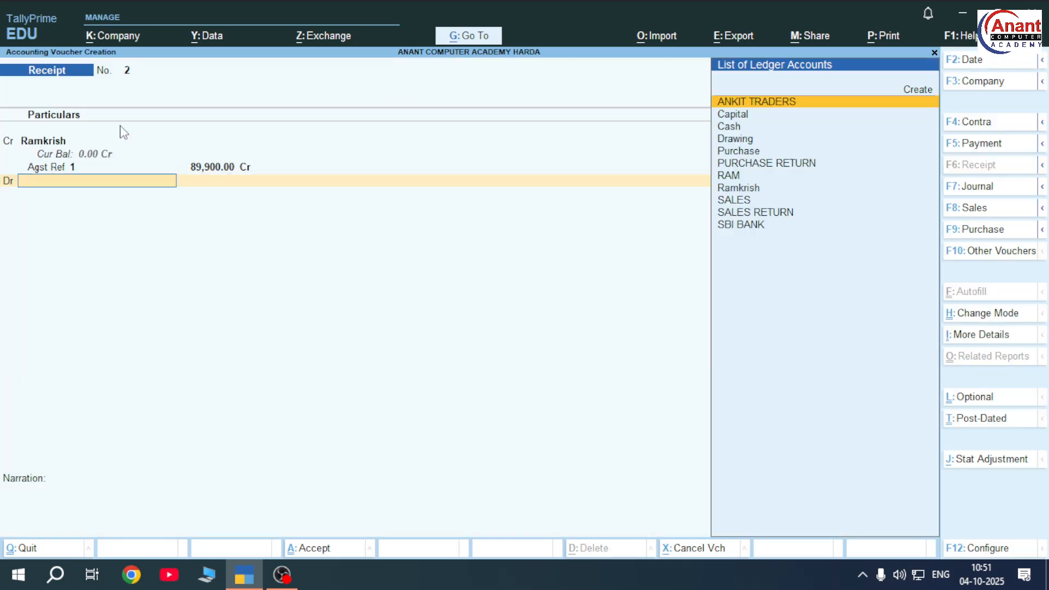
Debit Cash with 89,900 and save the receipt voucher without a narration
key(Down)
key(Down)
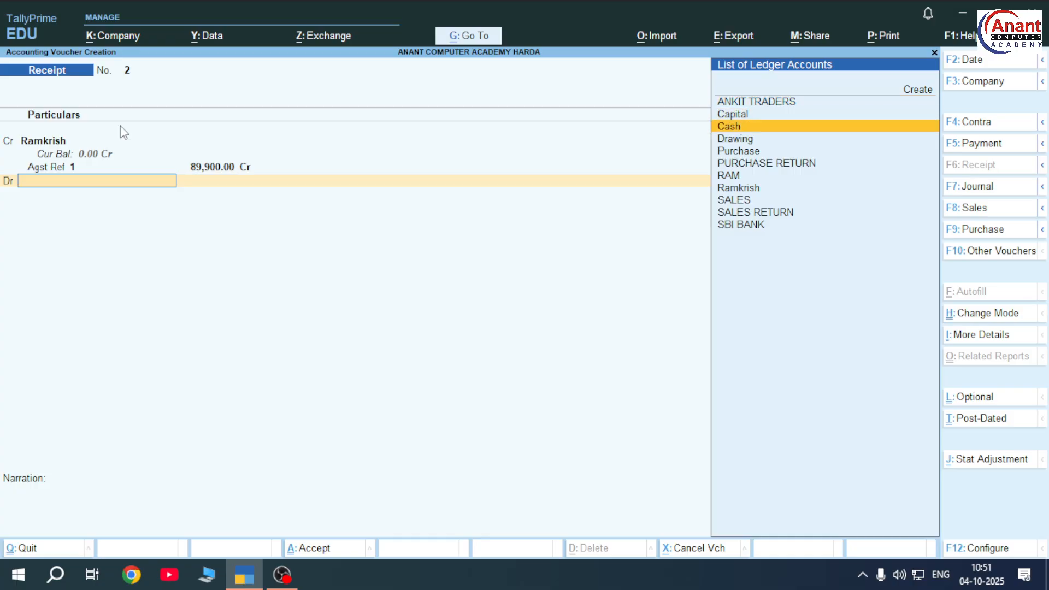
key(Return)
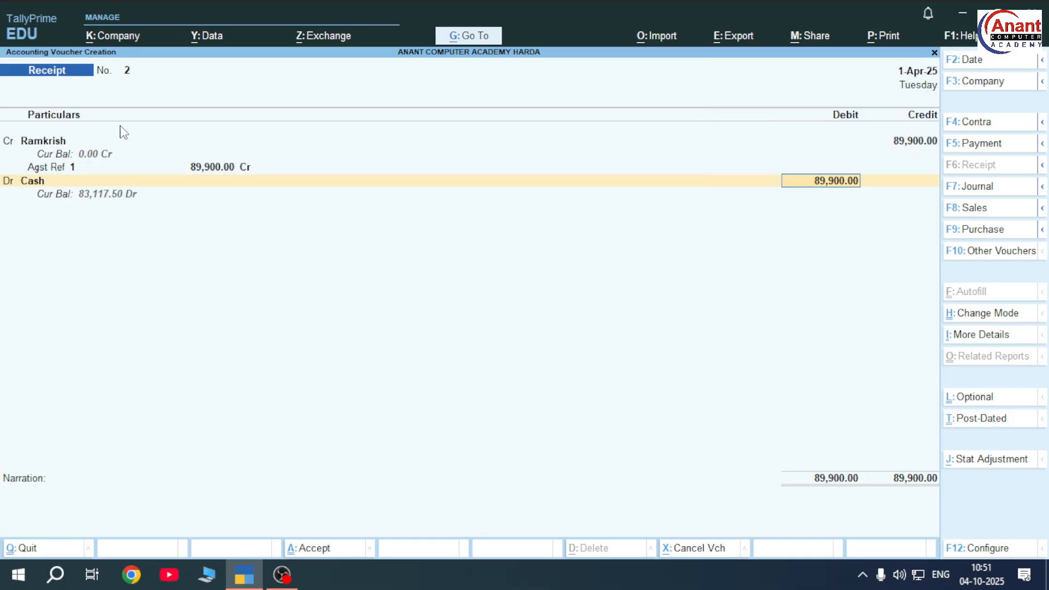
key(Return)
key(Return)
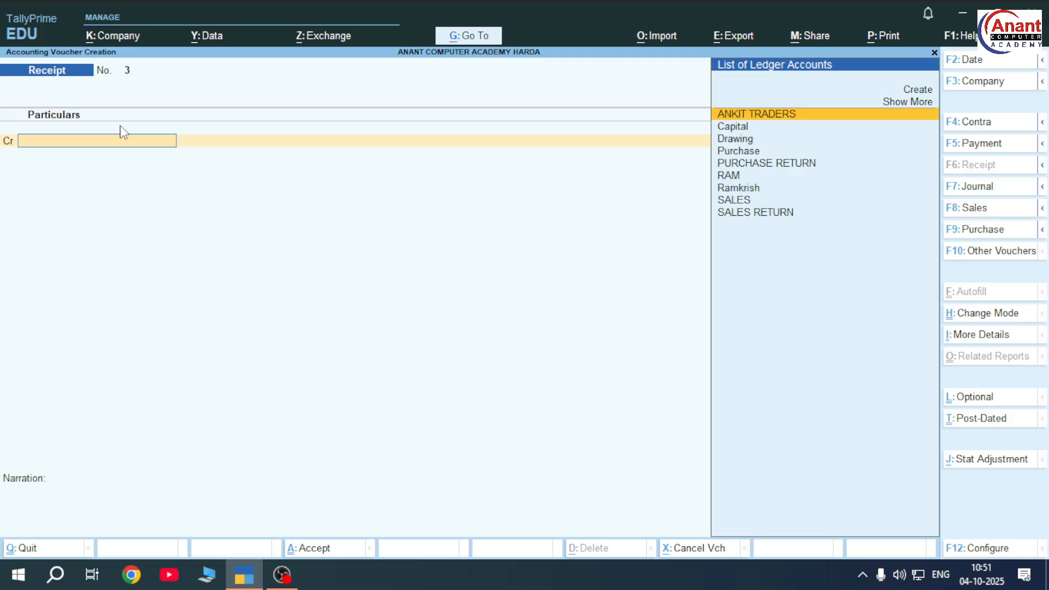